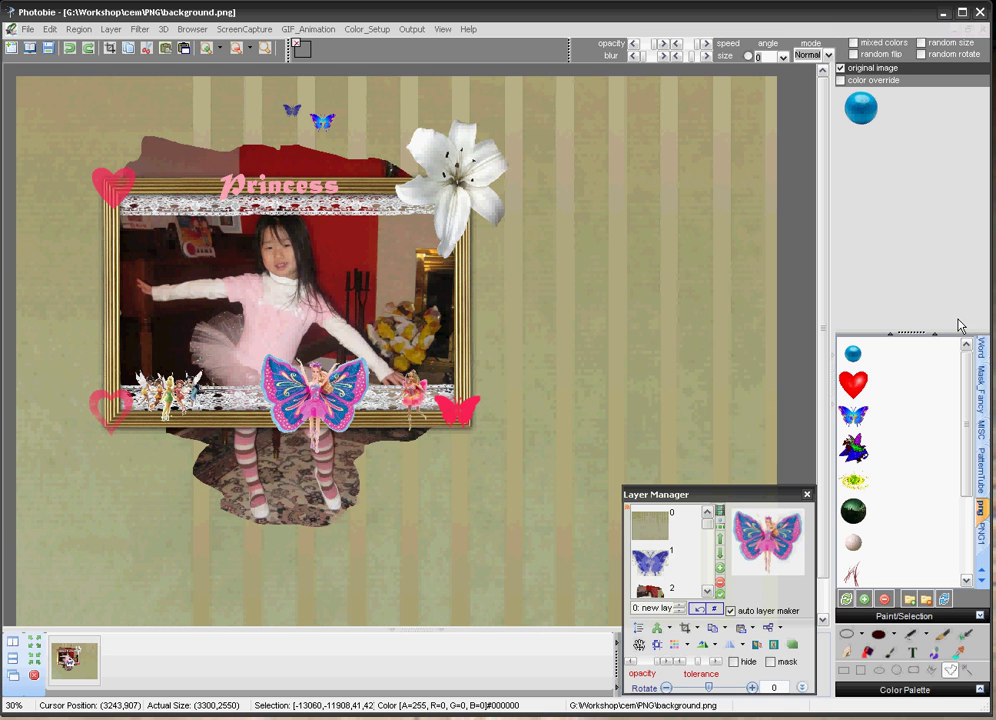
Select the Shape brush with the butterfly shape from the enlarged shape list.
{"action": "left_click_drag", "start_coordinate": [930, 334], "coordinate": [930, 228]}
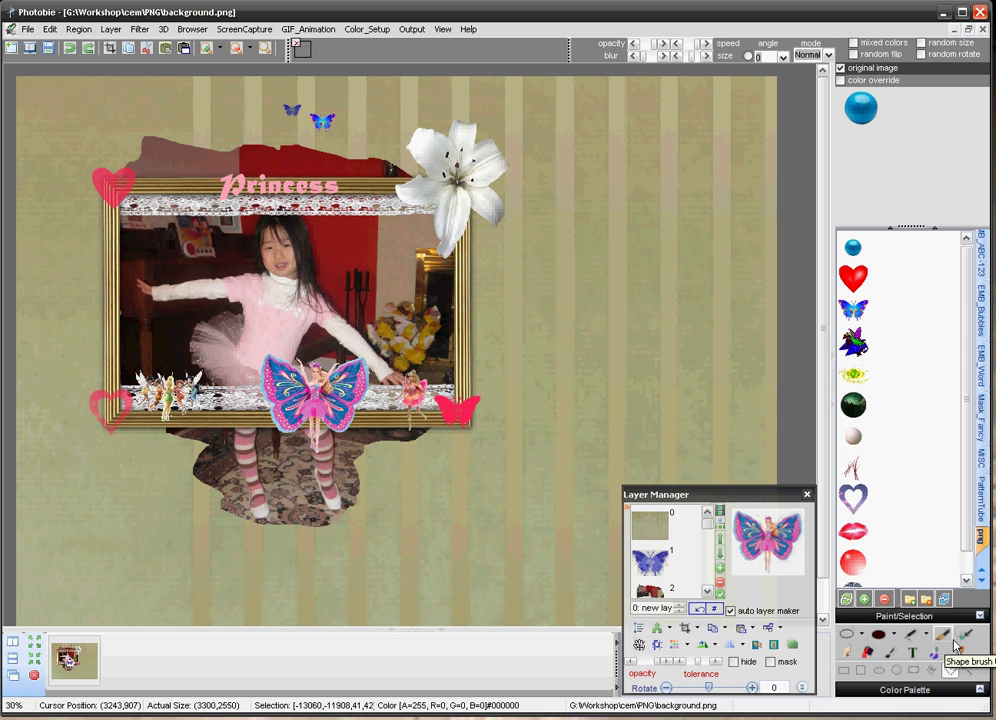
{"action": "left_click", "coordinate": [980, 691]}
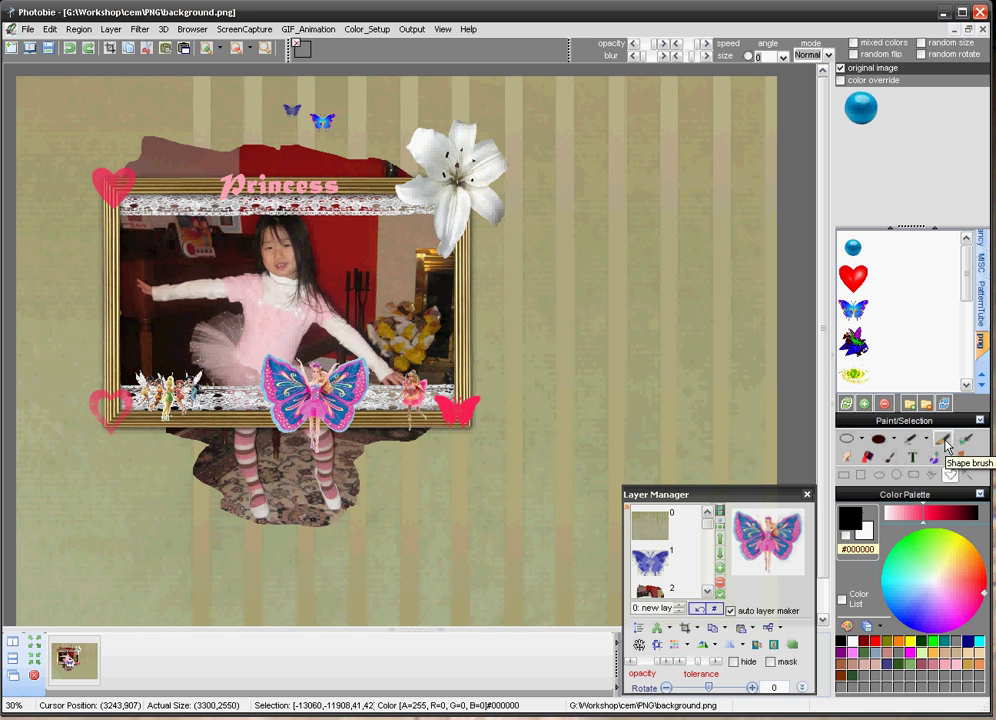
{"action": "left_click", "coordinate": [866, 311]}
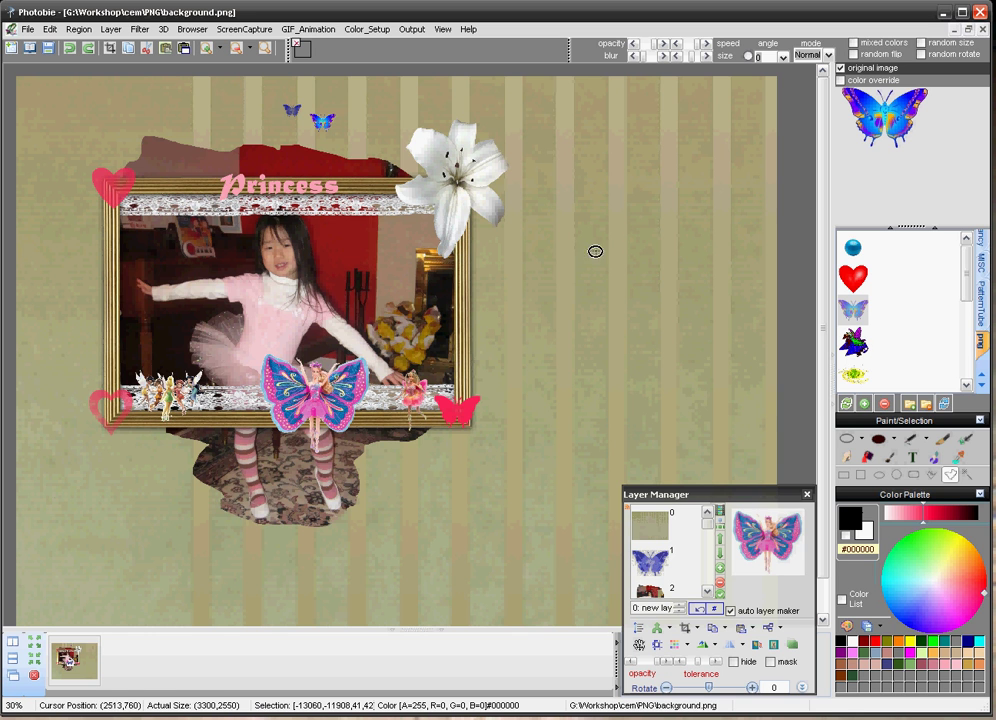
Stamp a blue butterfly right of the lily and paint a butterfly trail beneath it.
{"action": "left_click", "coordinate": [655, 220]}
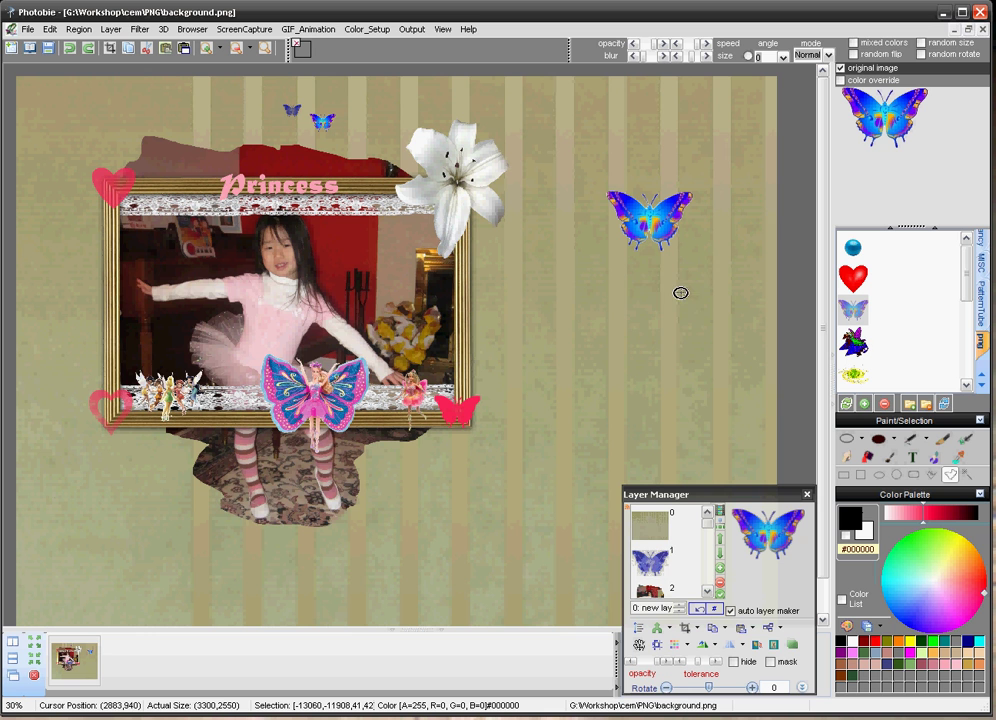
{"action": "mouse_move", "coordinate": [680, 291]}
{"action": "left_mouse_down"}
{"action": "mouse_move", "coordinate": [626, 318]}
{"action": "mouse_move", "coordinate": [654, 311]}
{"action": "left_mouse_up"}
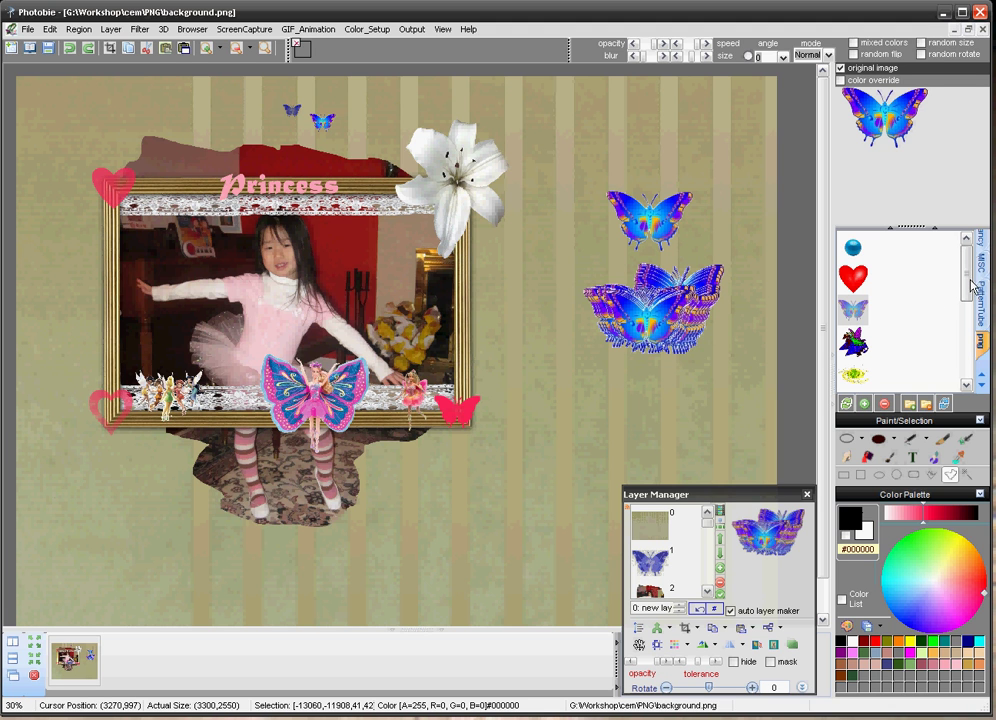
{"action": "mouse_move", "coordinate": [970, 287]}
{"action": "left_mouse_down"}
{"action": "mouse_move", "coordinate": [958, 370]}
{"action": "mouse_move", "coordinate": [956, 278]}
{"action": "left_mouse_up"}
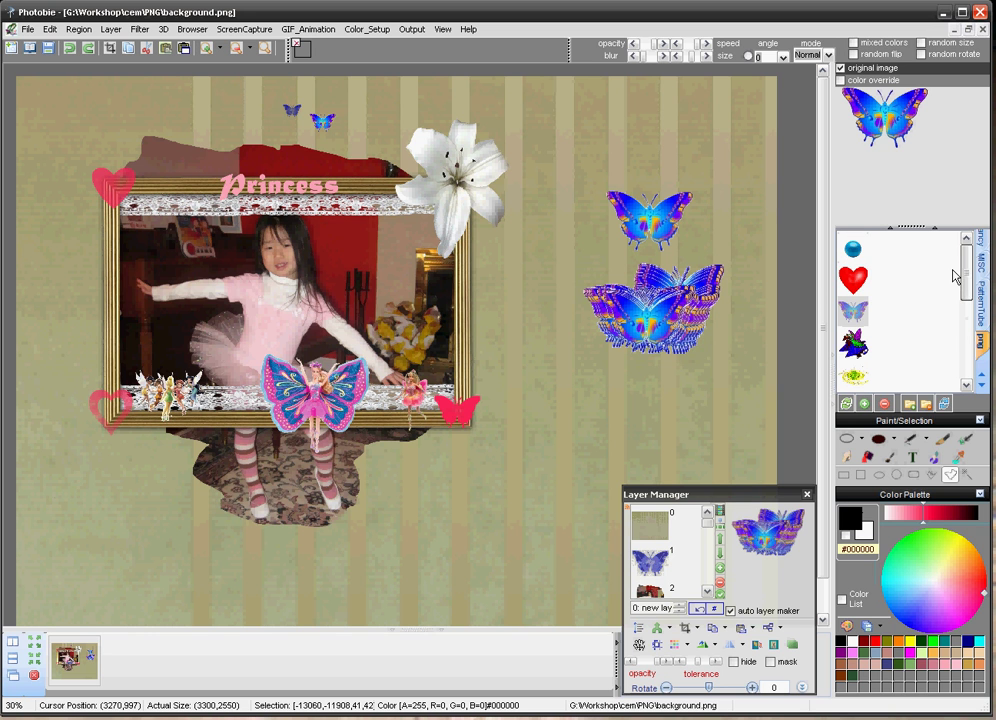
Cancel the shape-folder picker unchanged and scroll the category tabs to reveal the PNG tabs.
{"action": "left_click", "coordinate": [910, 405]}
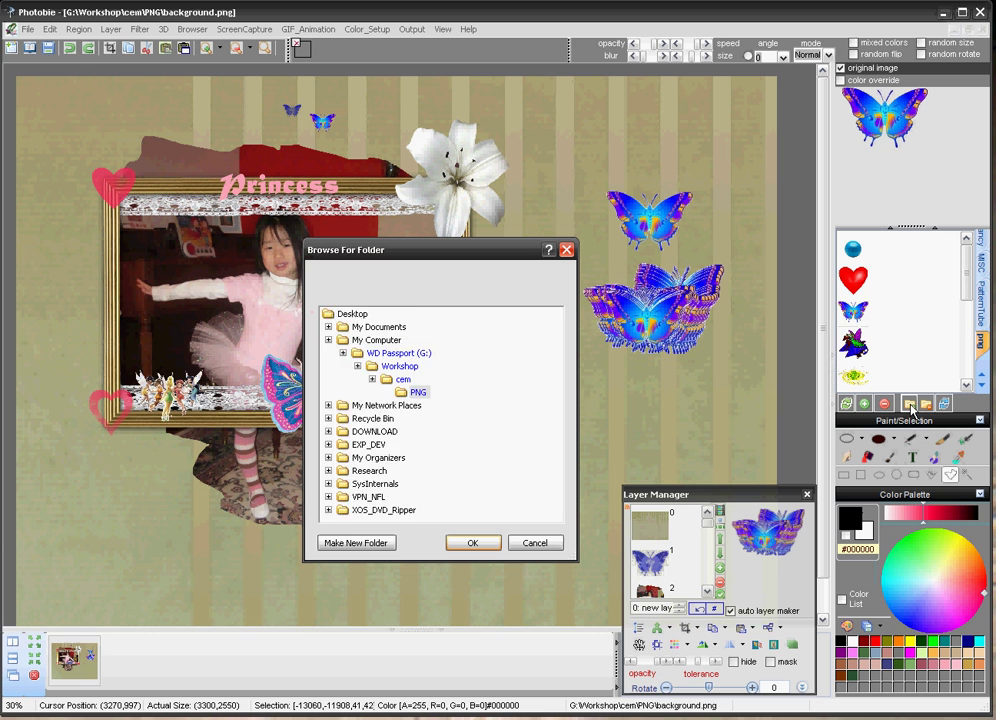
{"action": "left_click_drag", "start_coordinate": [562, 390], "coordinate": [557, 418]}
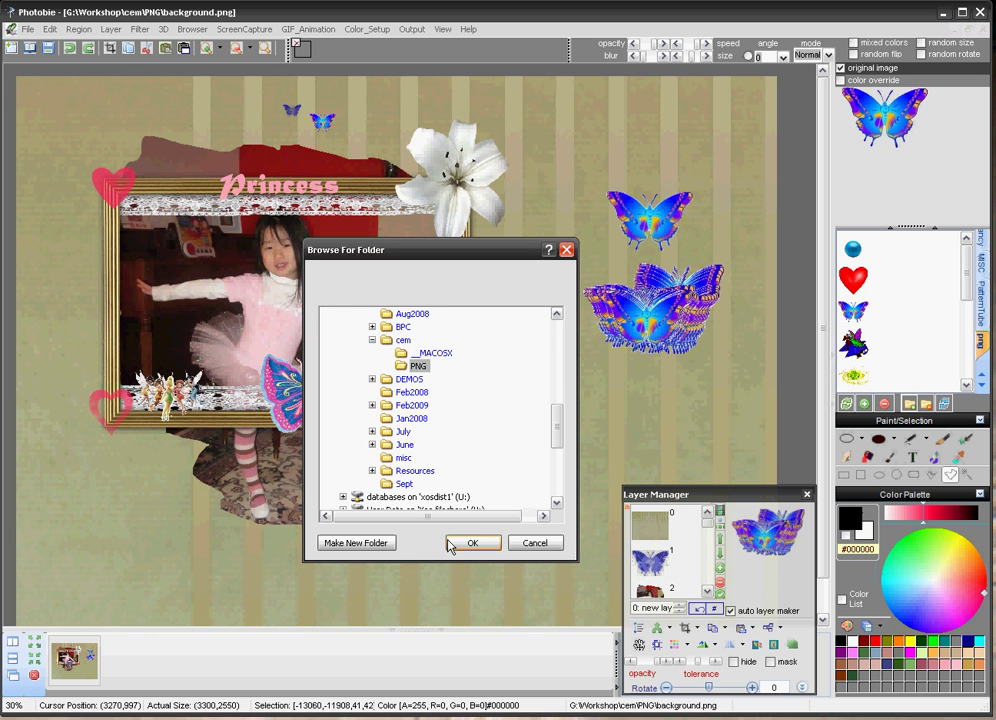
{"action": "left_click", "coordinate": [553, 548]}
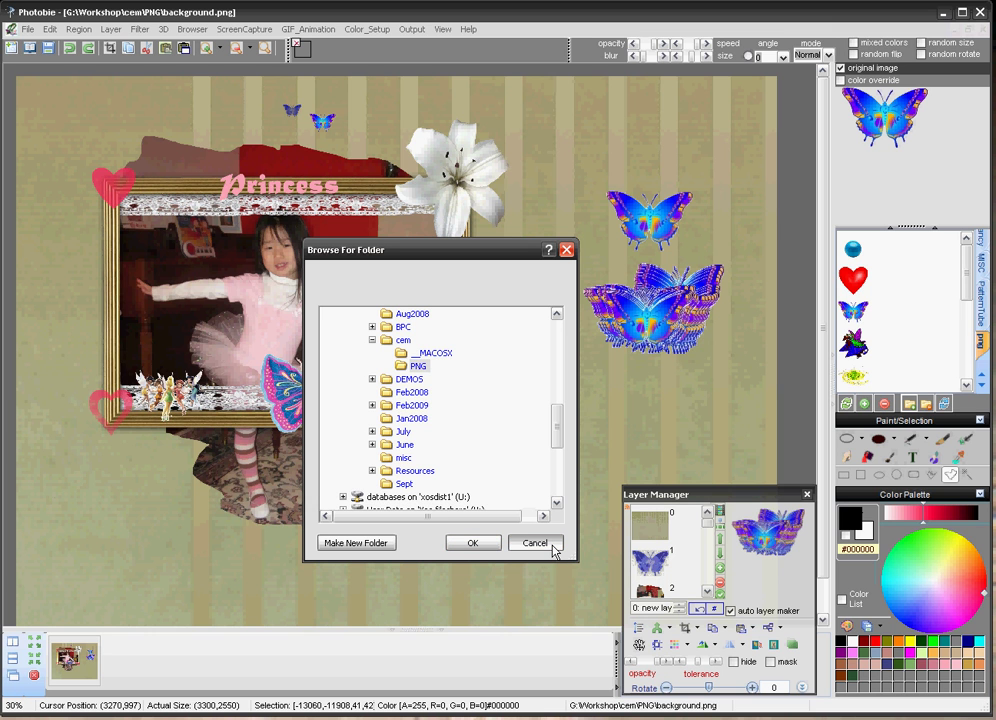
{"action": "left_click", "coordinate": [553, 548]}
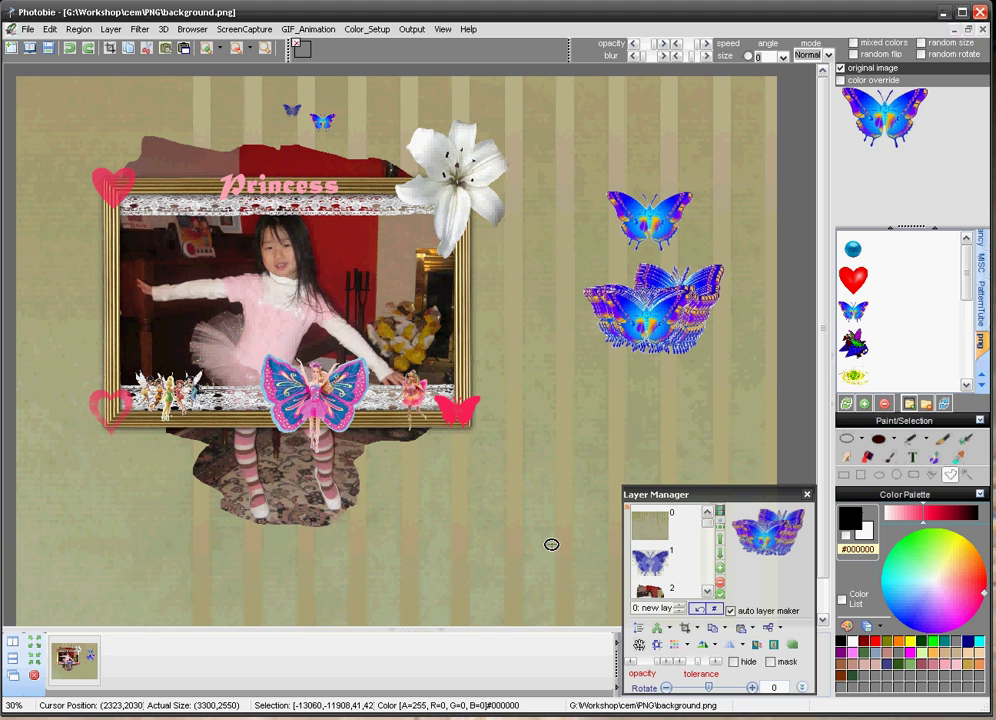
{"action": "left_click", "coordinate": [982, 386]}
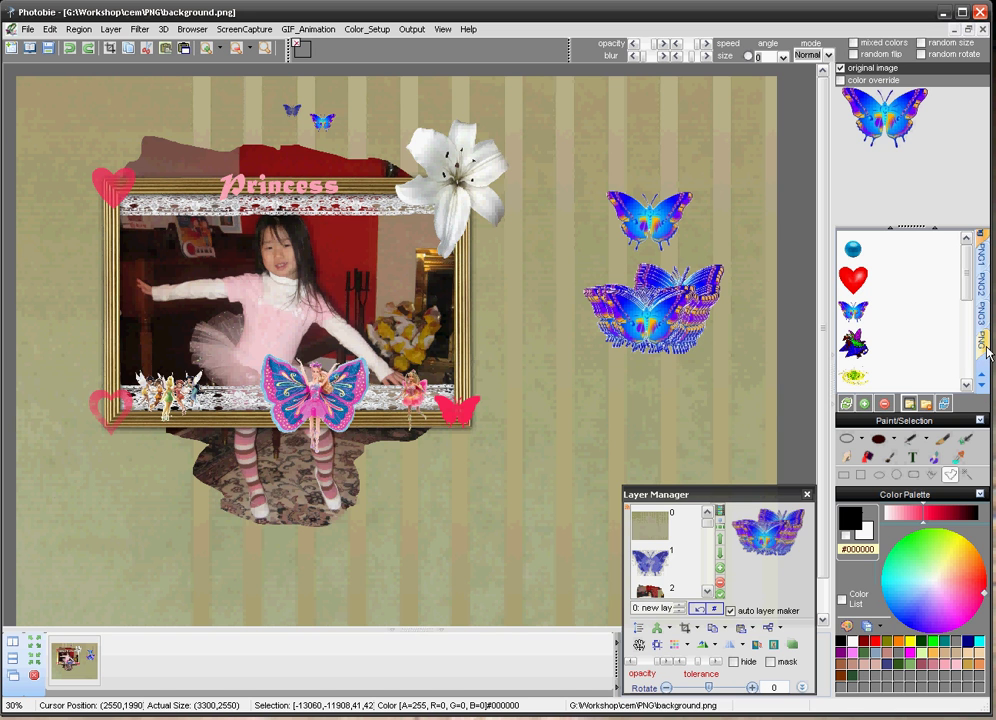
Load the PNG image category and select the green-grey paper image.
{"action": "left_click", "coordinate": [982, 343]}
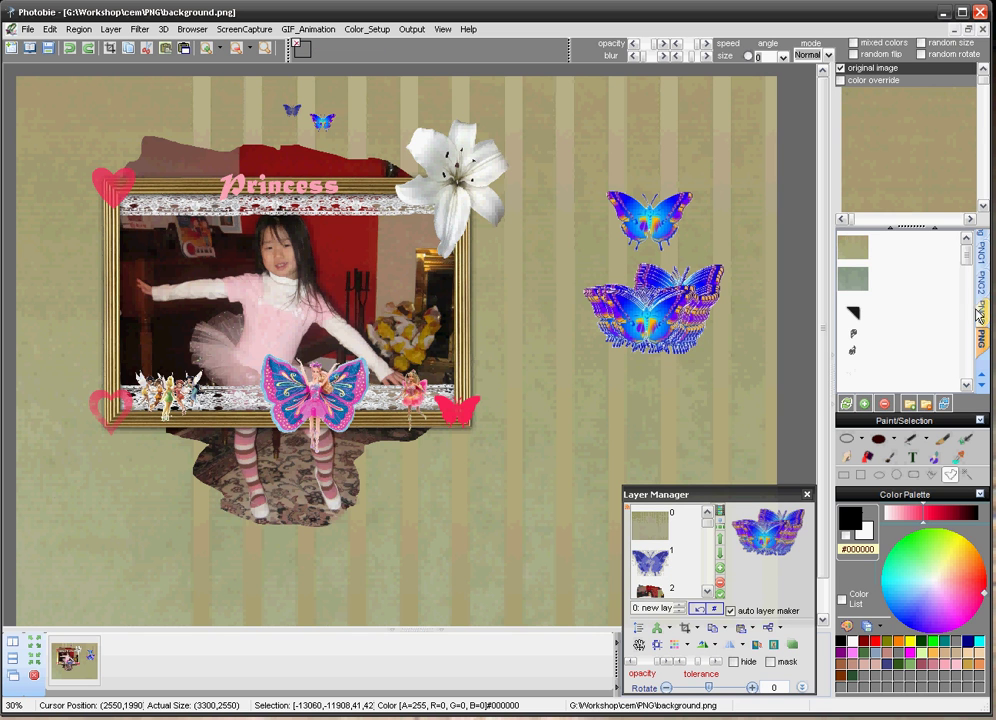
{"action": "left_click_drag", "start_coordinate": [972, 266], "coordinate": [952, 260]}
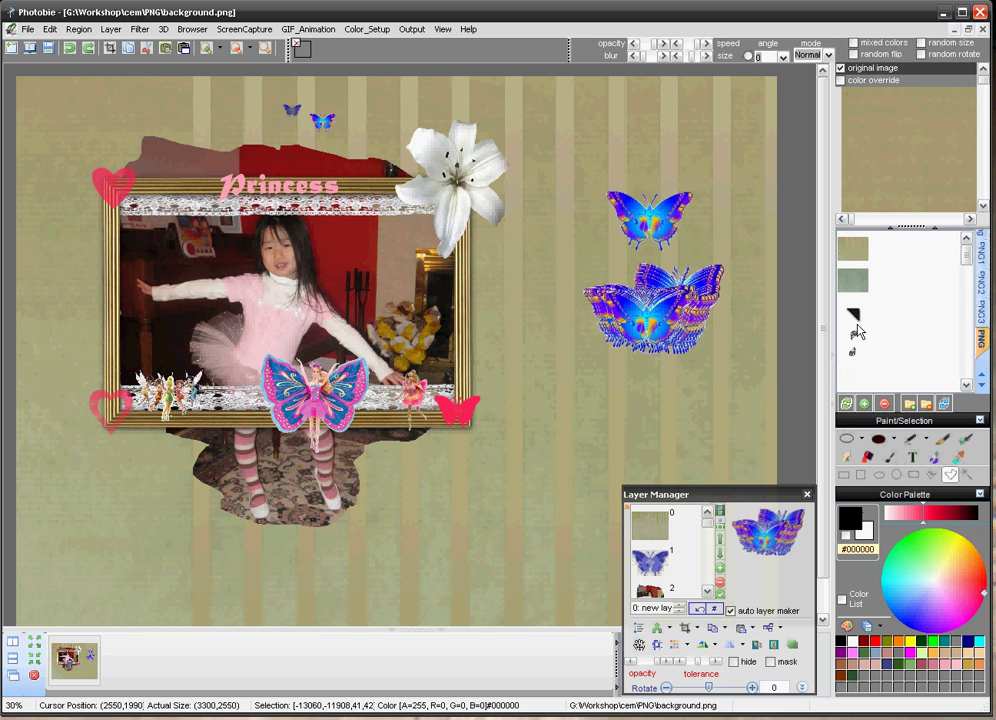
{"action": "left_click", "coordinate": [855, 287]}
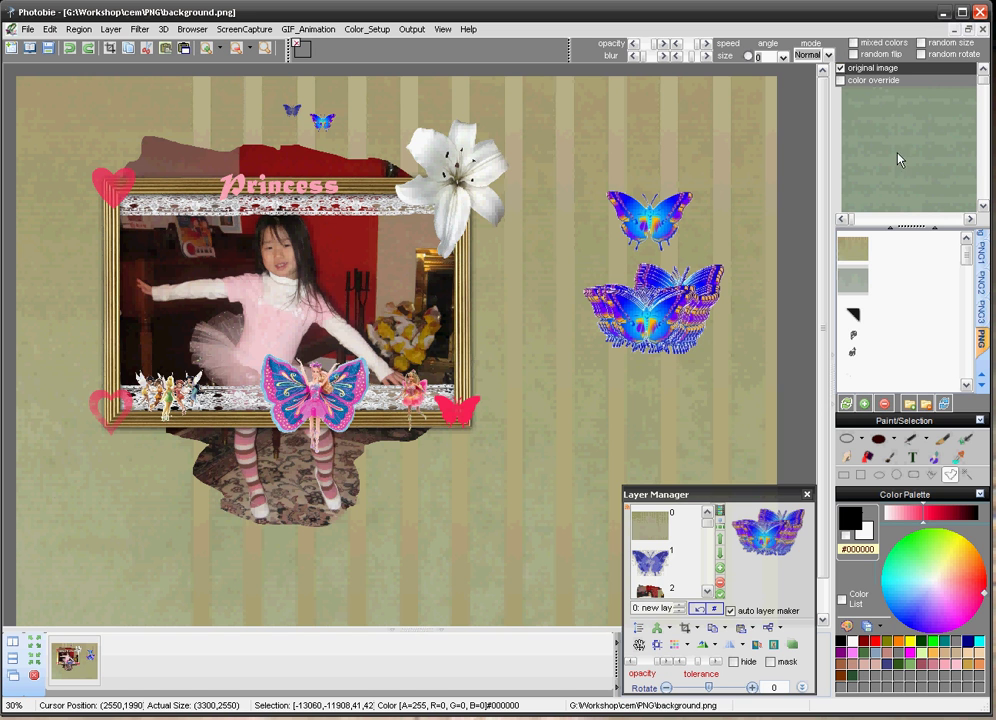
Hide the Color Palette and painting tools and resize splitters to enlarge the image preview.
{"action": "left_click_drag", "start_coordinate": [917, 227], "coordinate": [921, 279]}
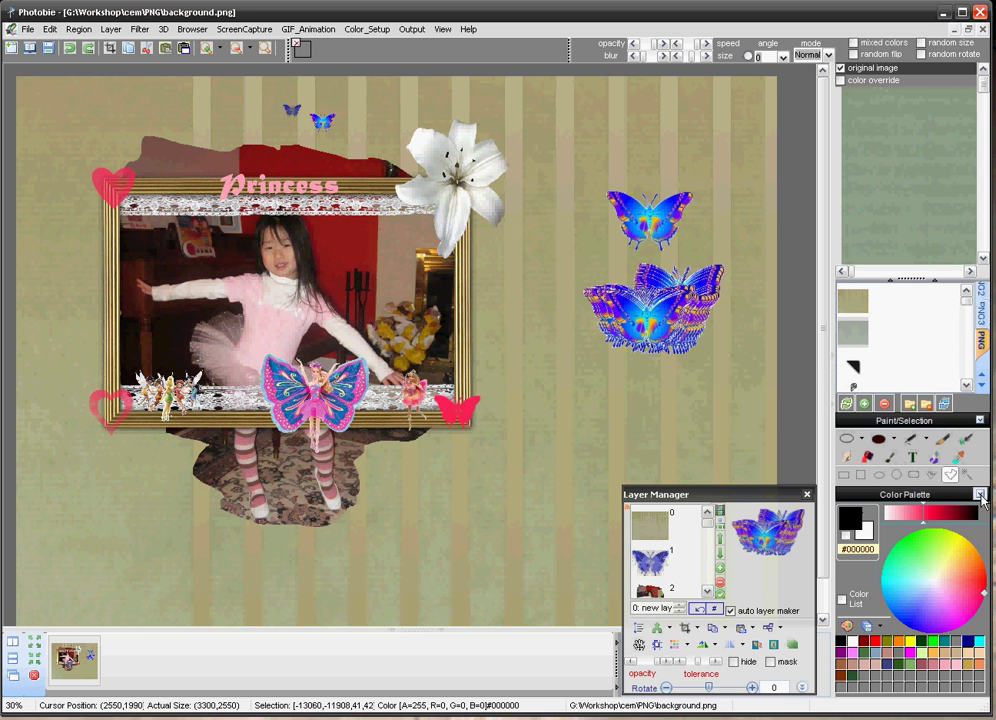
{"action": "left_click", "coordinate": [980, 494]}
{"action": "left_click", "coordinate": [980, 620]}
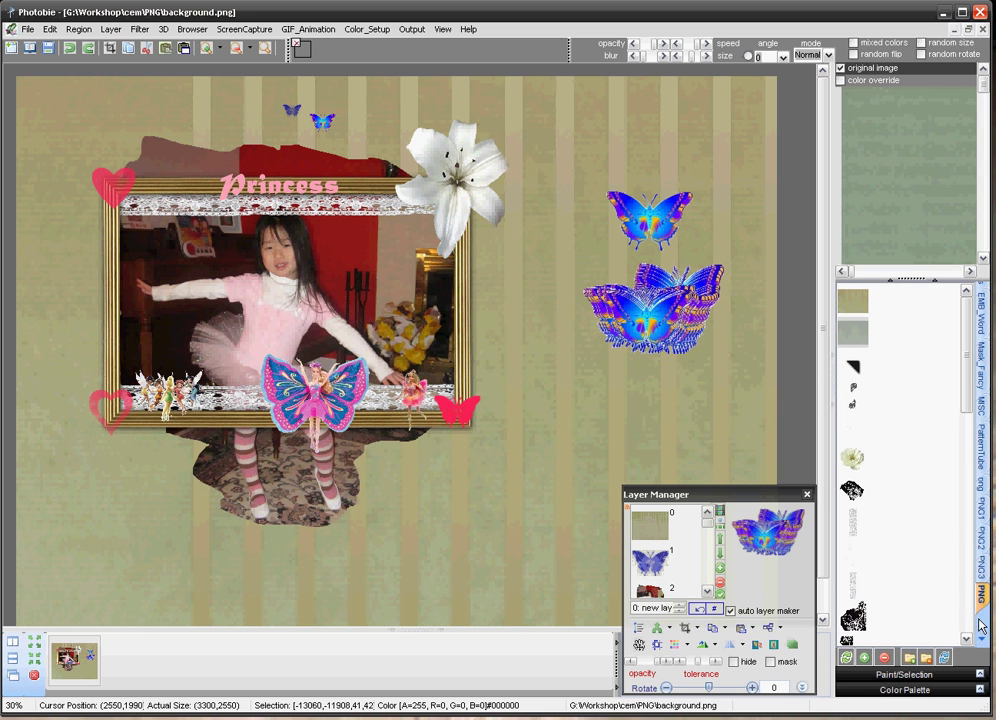
{"action": "left_click_drag", "start_coordinate": [898, 281], "coordinate": [897, 465]}
{"action": "left_click_drag", "start_coordinate": [833, 314], "coordinate": [620, 312]}
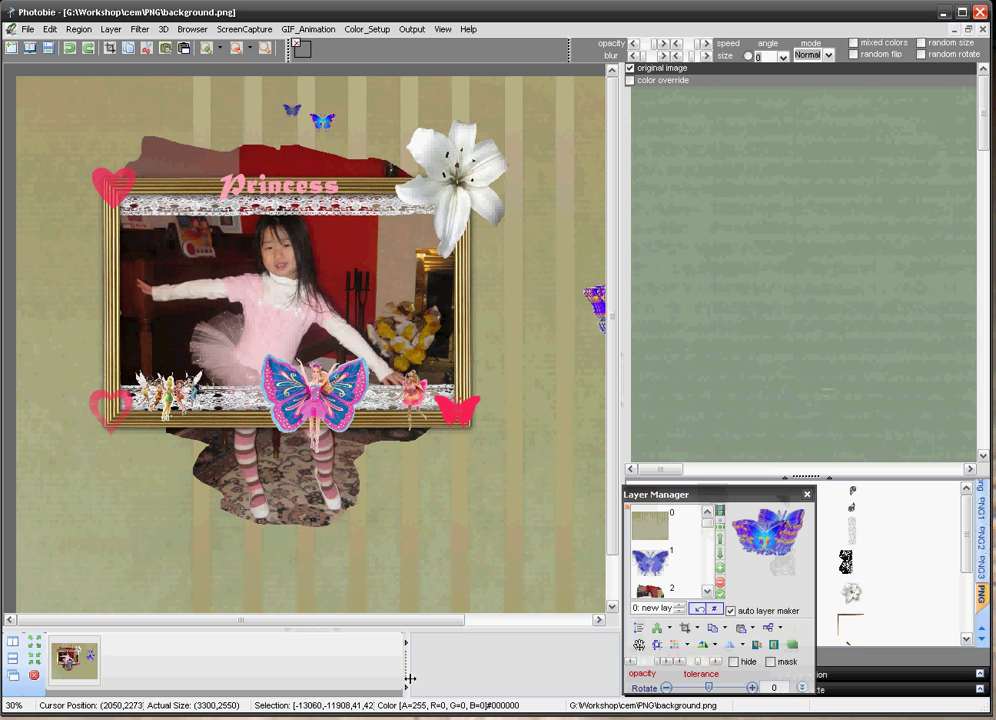
Select the white rose image, then collapse the thumbnail strip and preview panel.
{"action": "left_click_drag", "start_coordinate": [969, 524], "coordinate": [970, 572]}
{"action": "left_click", "coordinate": [851, 590]}
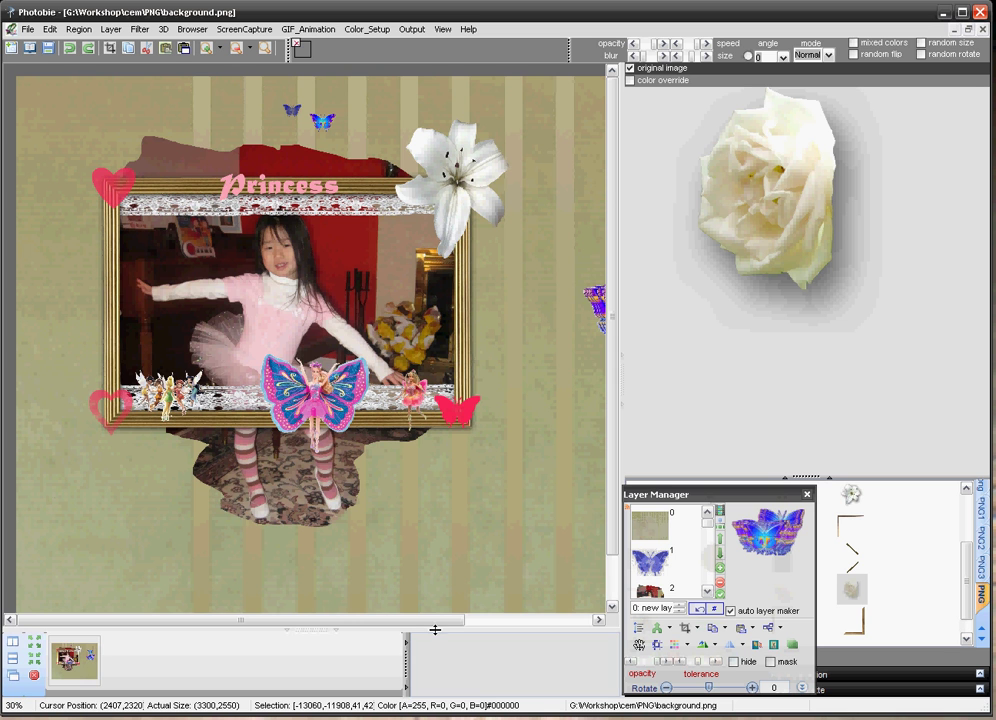
{"action": "left_click", "coordinate": [435, 629]}
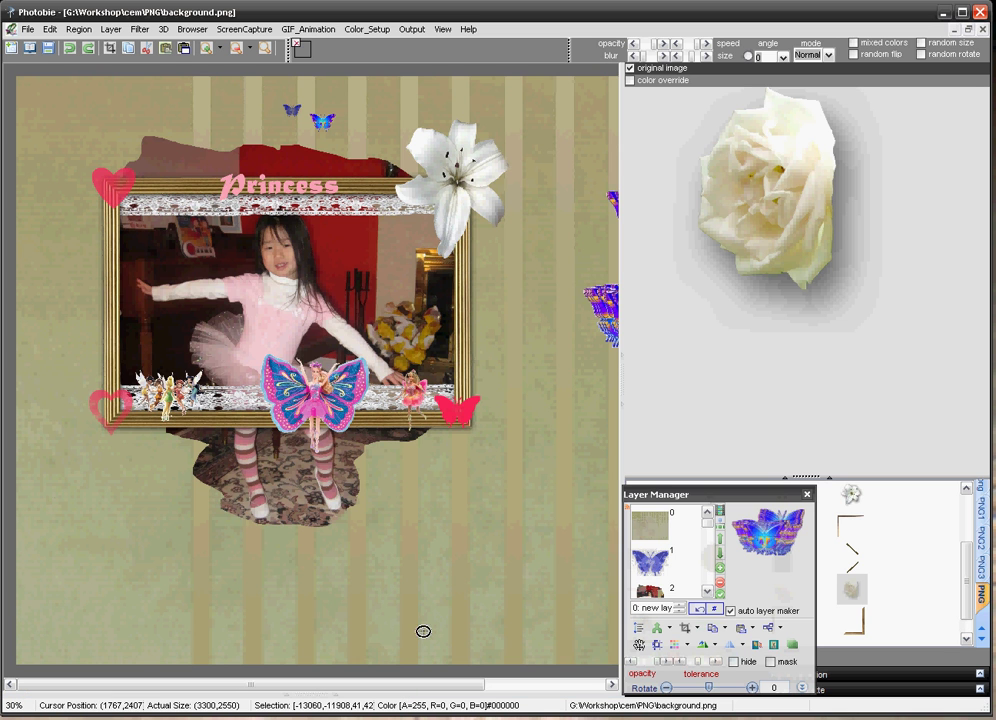
{"action": "left_click", "coordinate": [622, 433]}
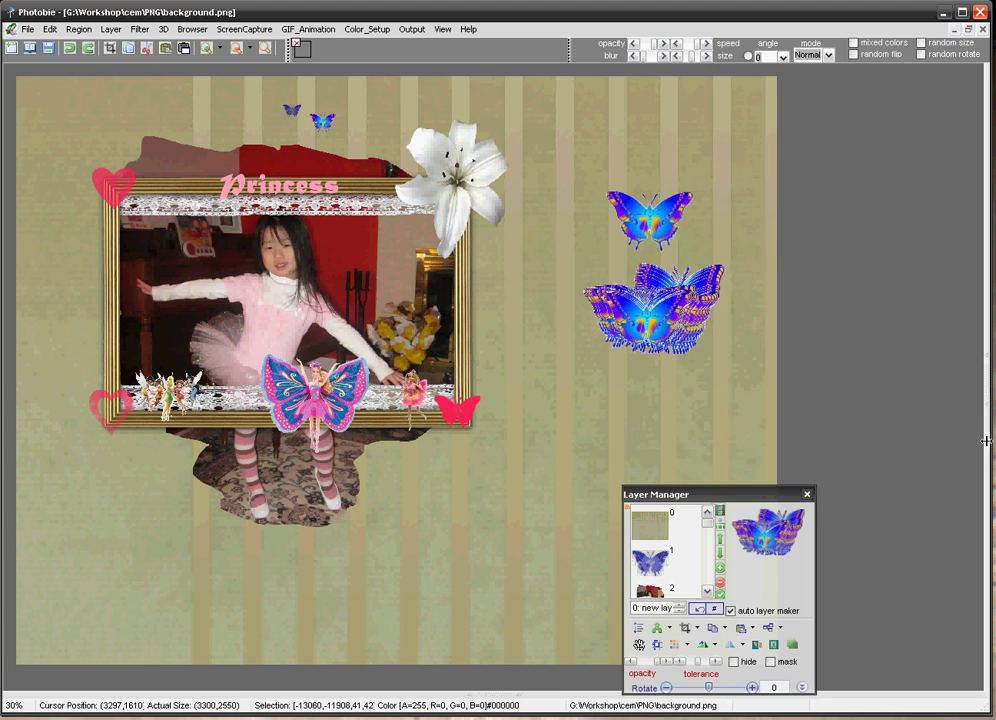
Restore the rose preview and resize panels so the page butterflies and rose preview both fit.
{"action": "left_click", "coordinate": [986, 440]}
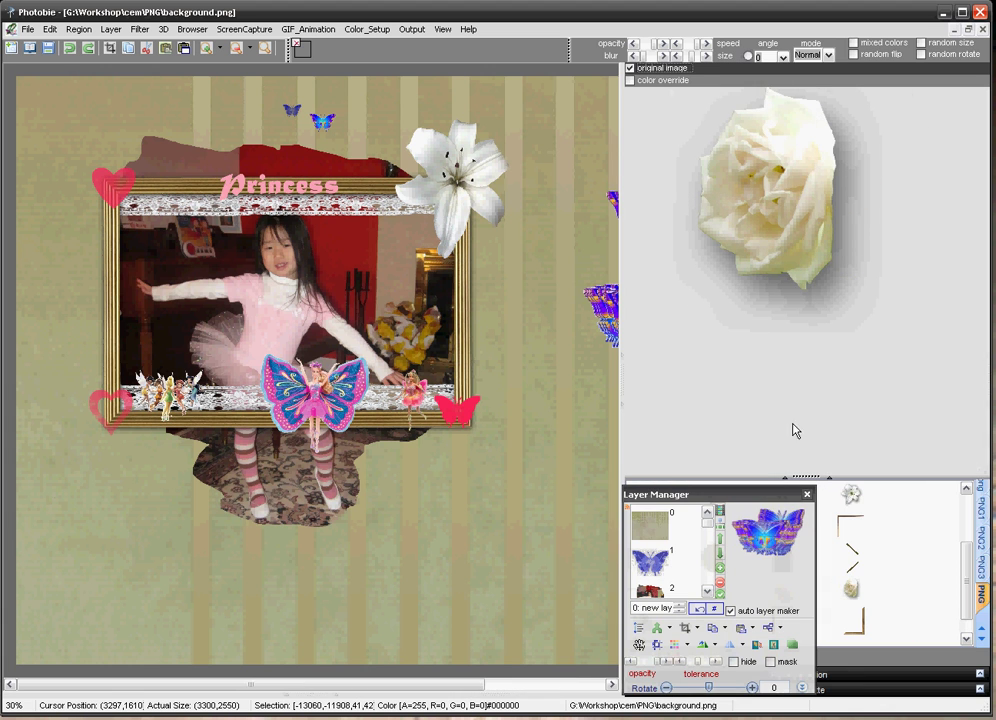
{"action": "left_click", "coordinate": [470, 697]}
{"action": "left_click", "coordinate": [489, 632]}
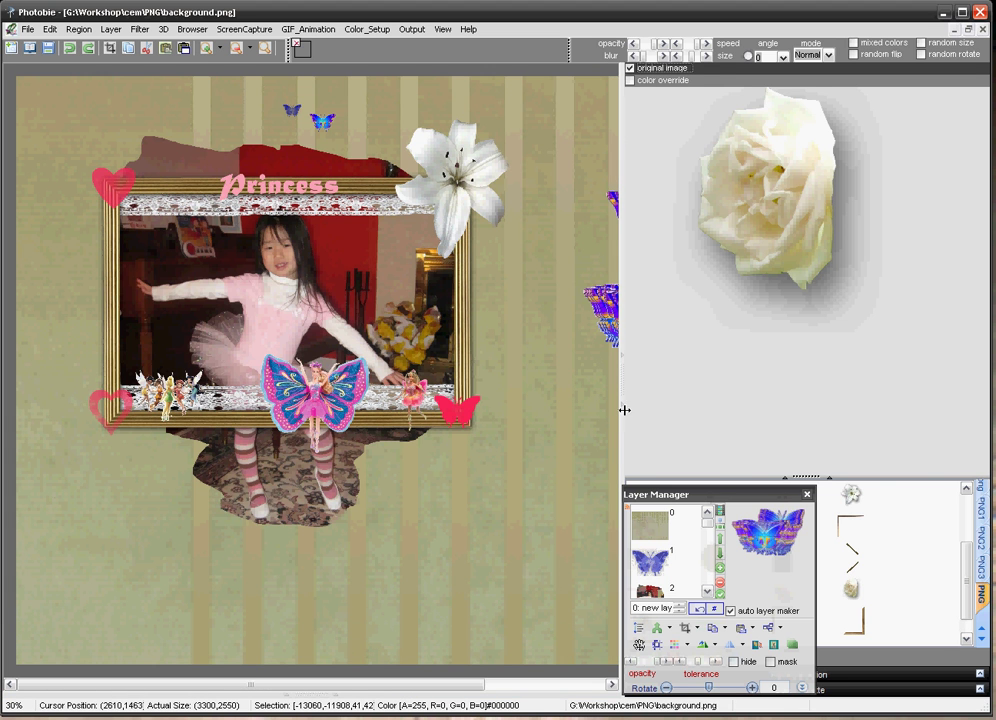
{"action": "left_click_drag", "start_coordinate": [622, 412], "coordinate": [775, 413]}
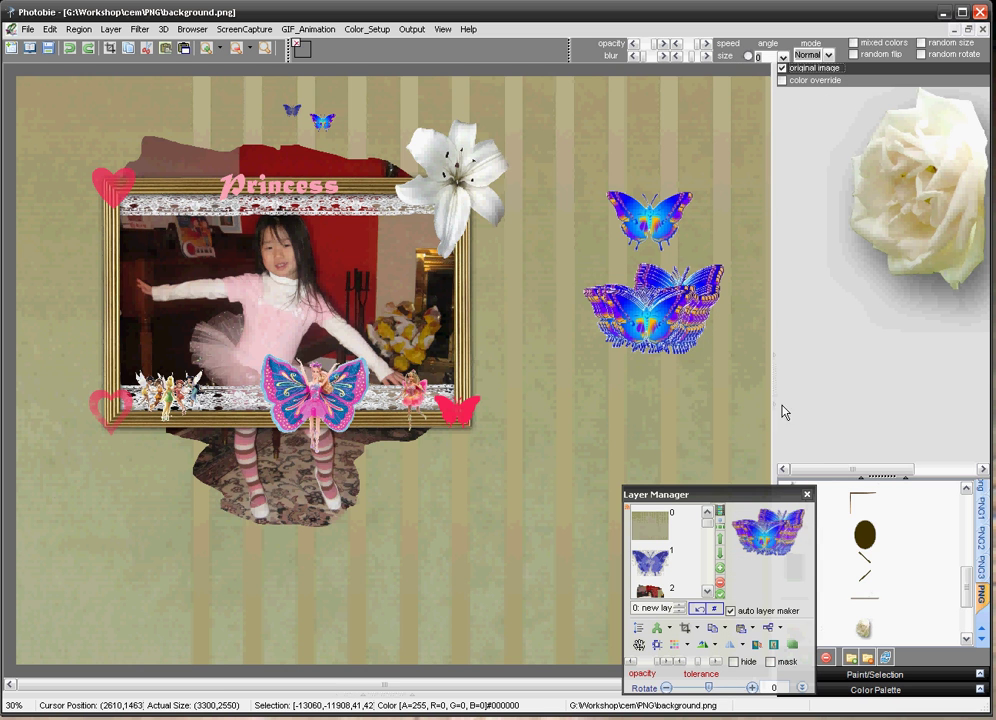
{"action": "left_click_drag", "start_coordinate": [855, 481], "coordinate": [854, 356]}
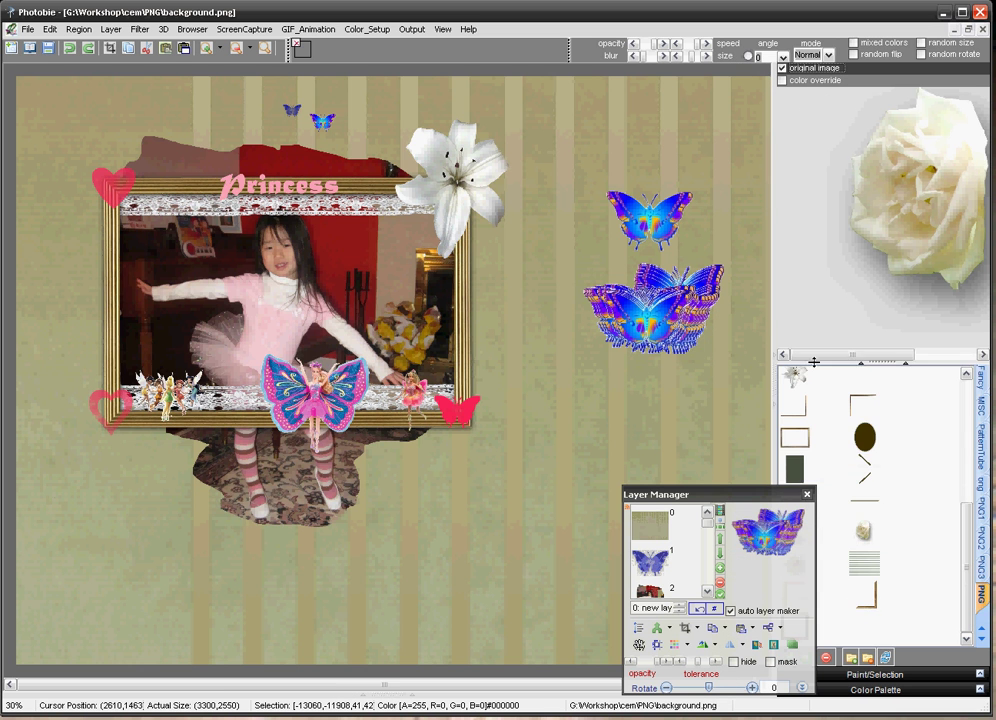
{"action": "left_click_drag", "start_coordinate": [776, 332], "coordinate": [734, 331]}
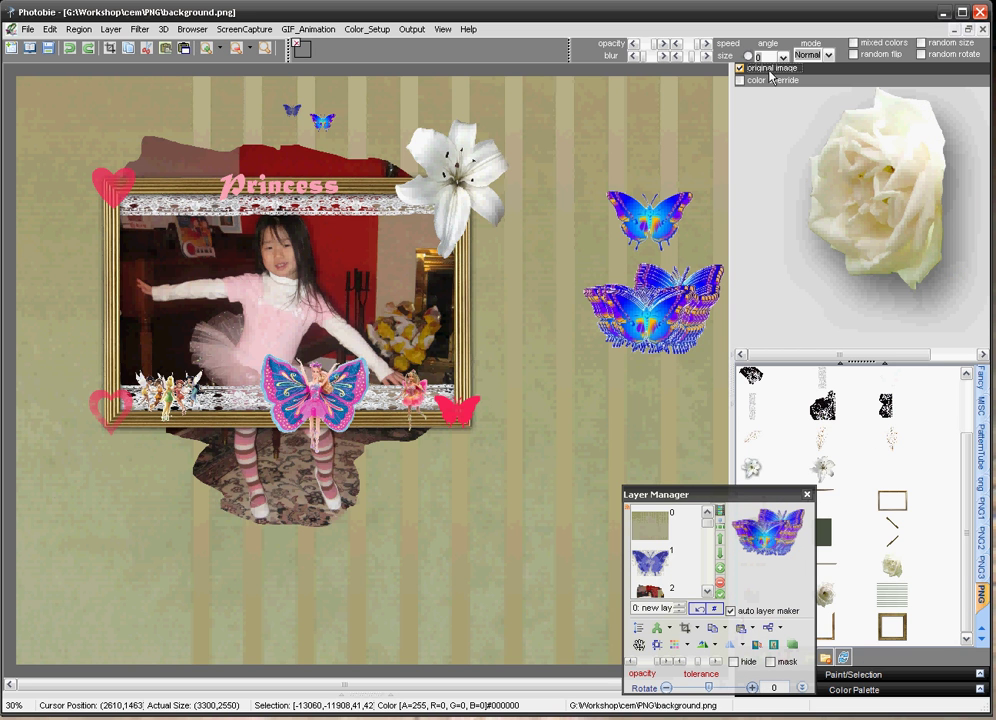
Turn off original colours for the rose stamp and pick a red tint.
{"action": "left_click", "coordinate": [739, 68]}
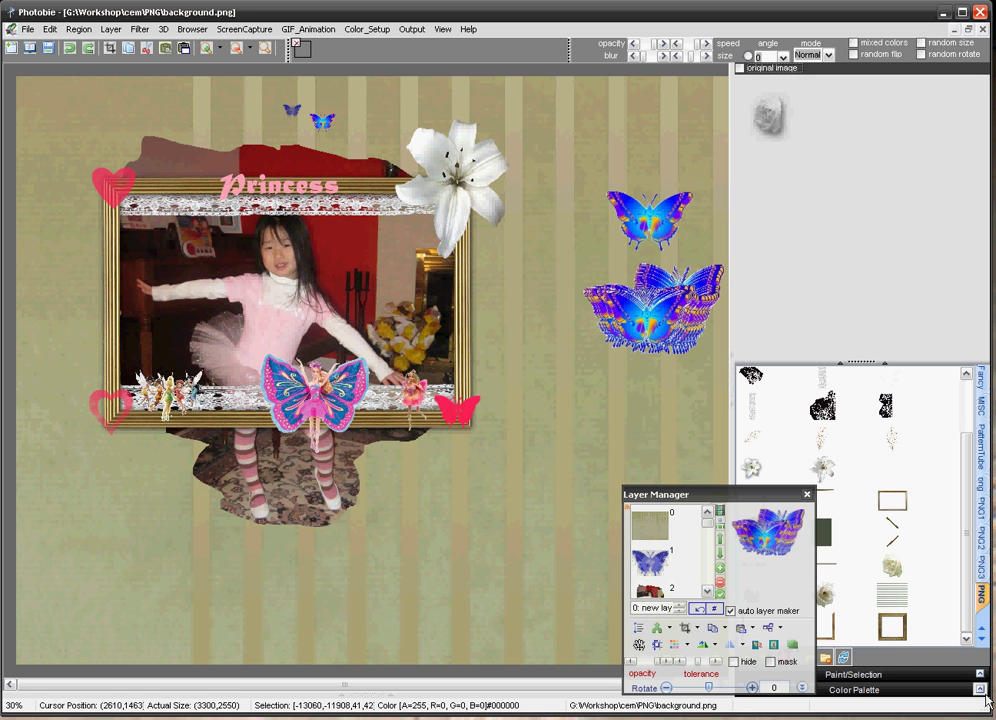
{"action": "left_click", "coordinate": [980, 690]}
{"action": "left_click", "coordinate": [876, 585]}
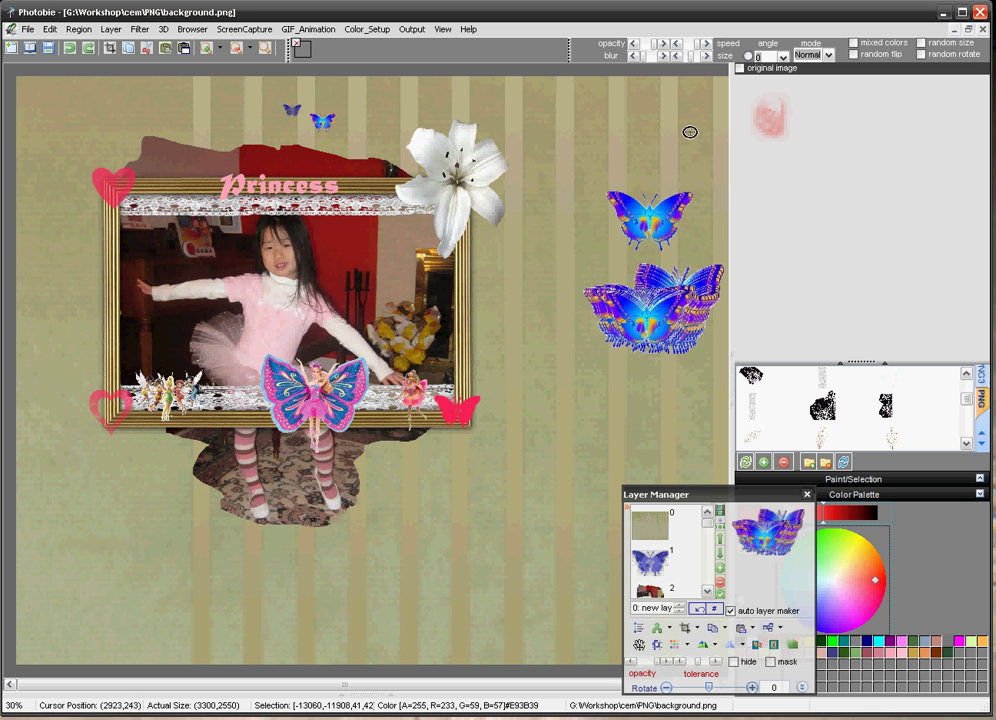
Stamp a faint red rose above the butterflies and restore the collapsed side panels.
{"action": "left_click", "coordinate": [629, 142]}
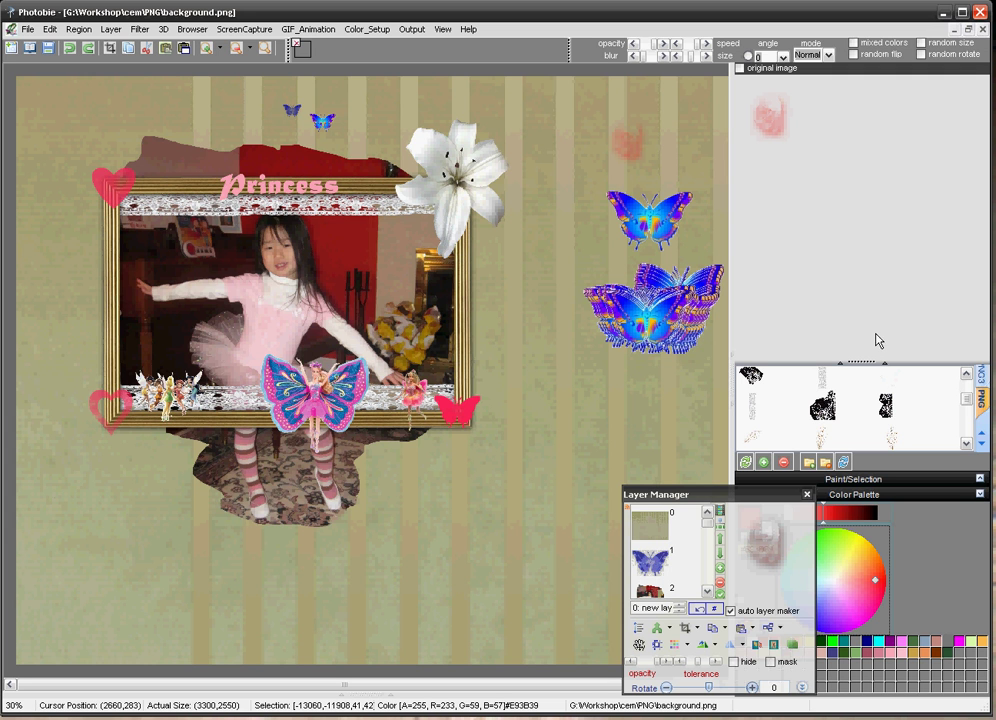
{"action": "left_click", "coordinate": [734, 366]}
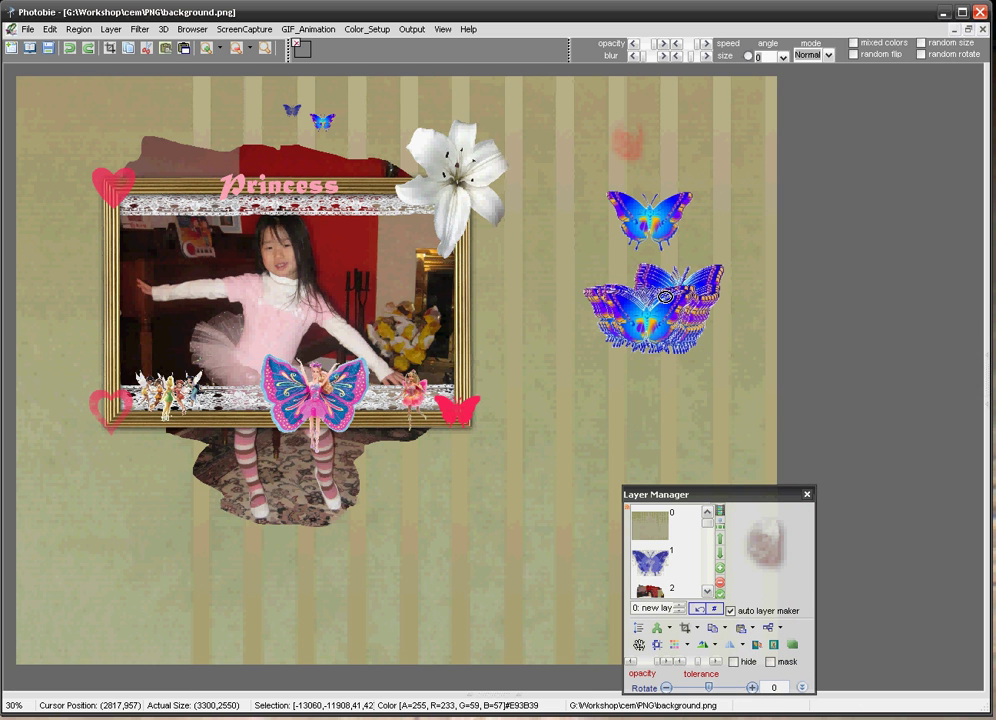
{"action": "left_click", "coordinate": [987, 308]}
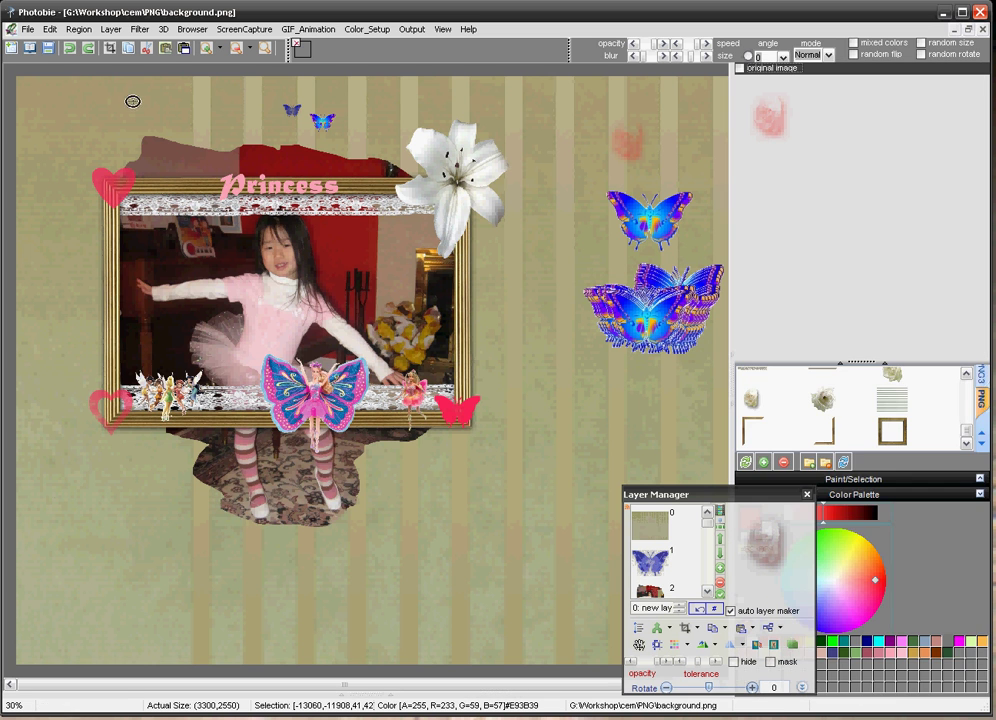
Open background.png as a fresh document and view it at 100% size.
{"action": "left_click", "coordinate": [29, 47]}
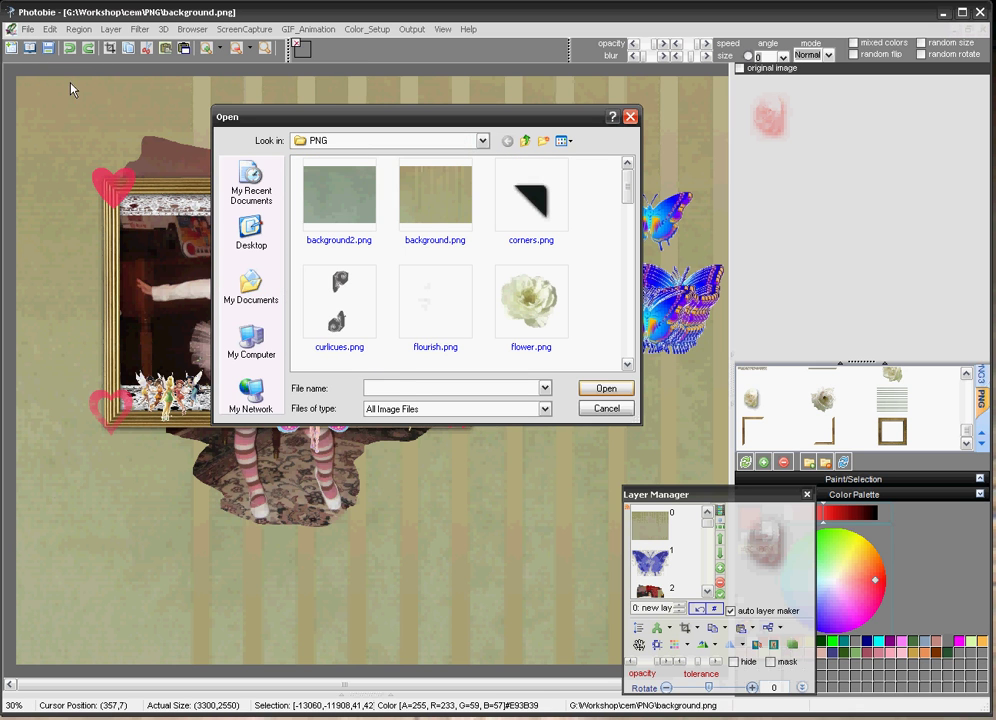
{"action": "left_click", "coordinate": [445, 211]}
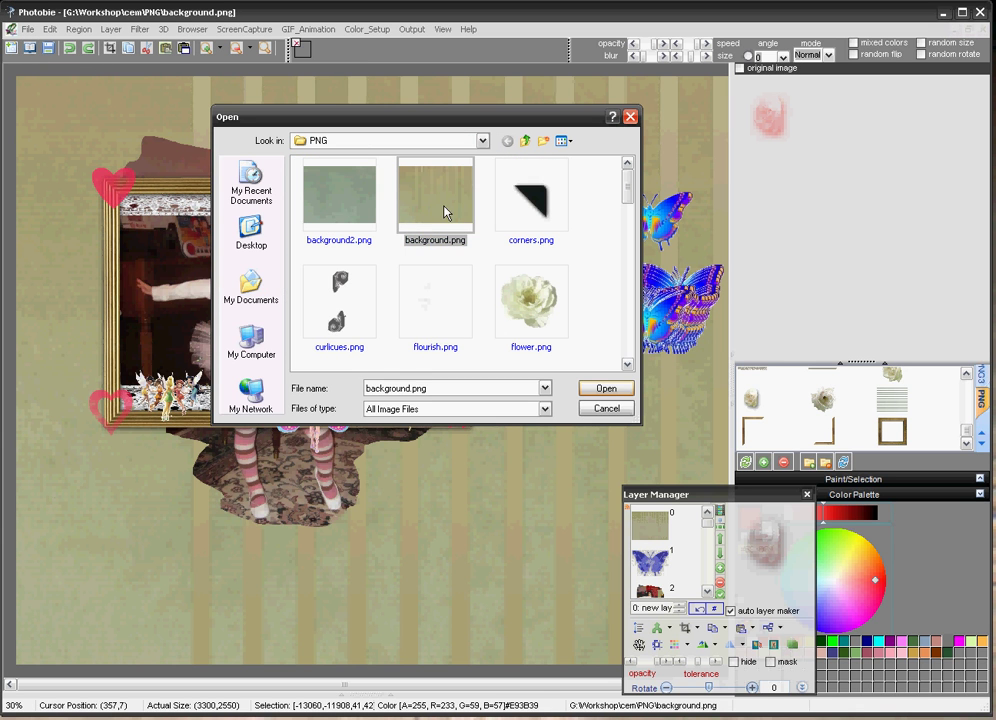
{"action": "left_click", "coordinate": [612, 391]}
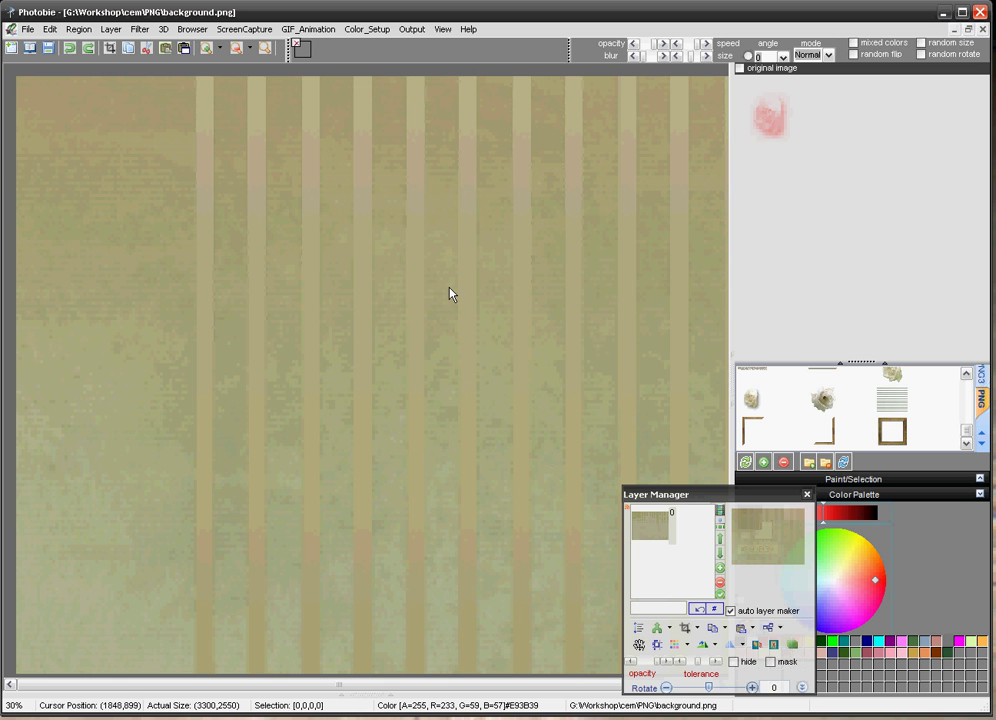
{"action": "left_click", "coordinate": [266, 49]}
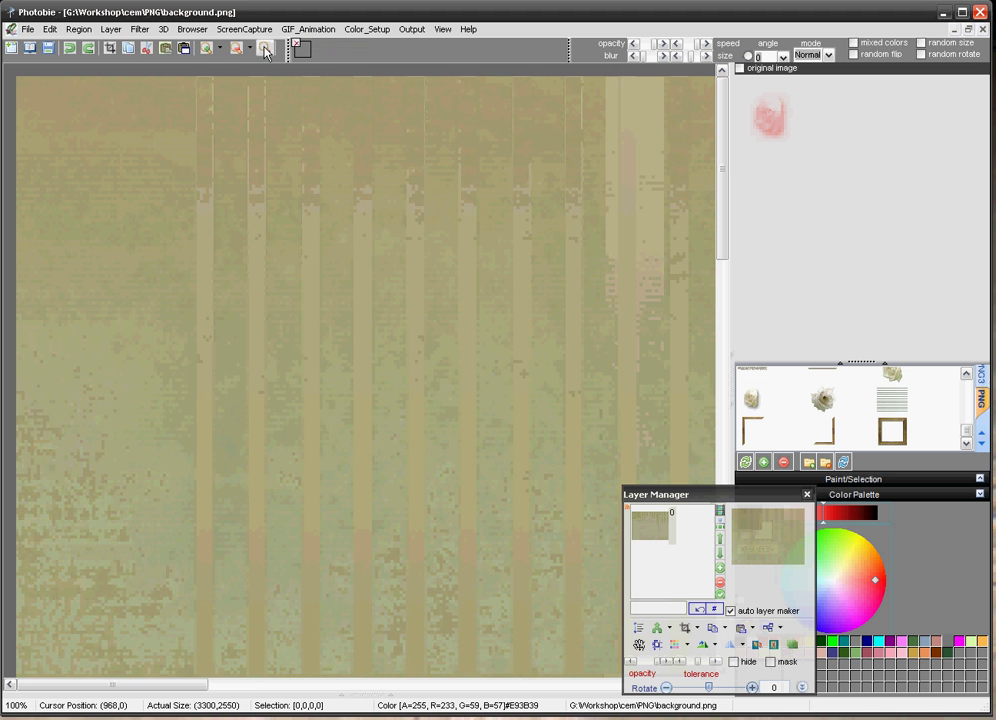
{"action": "left_click_drag", "start_coordinate": [156, 685], "coordinate": [379, 688]}
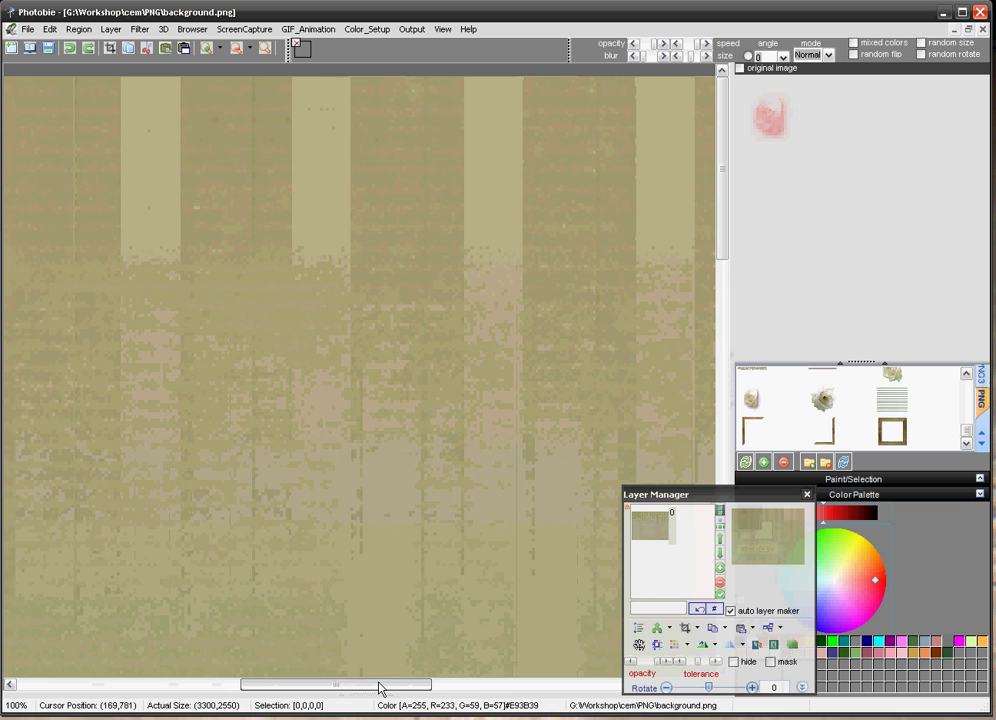
{"action": "left_click_drag", "start_coordinate": [718, 158], "coordinate": [727, 287]}
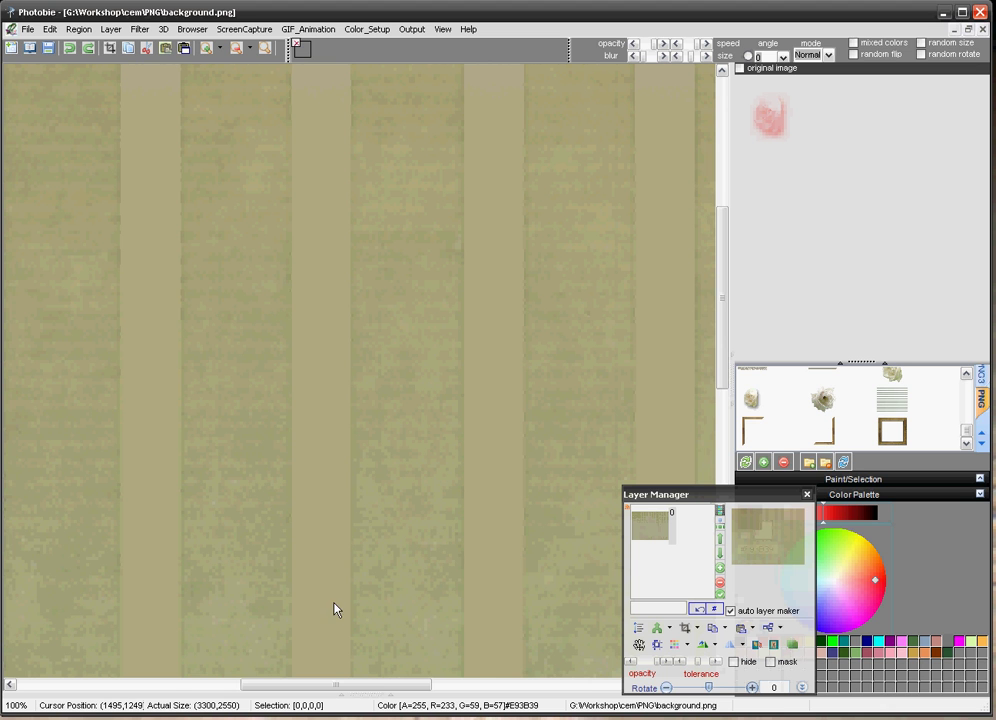
Select the rectangle frame stamp, test-stamp it on the page, then delete that layer 1.
{"action": "left_click_drag", "start_coordinate": [345, 691], "coordinate": [395, 690]}
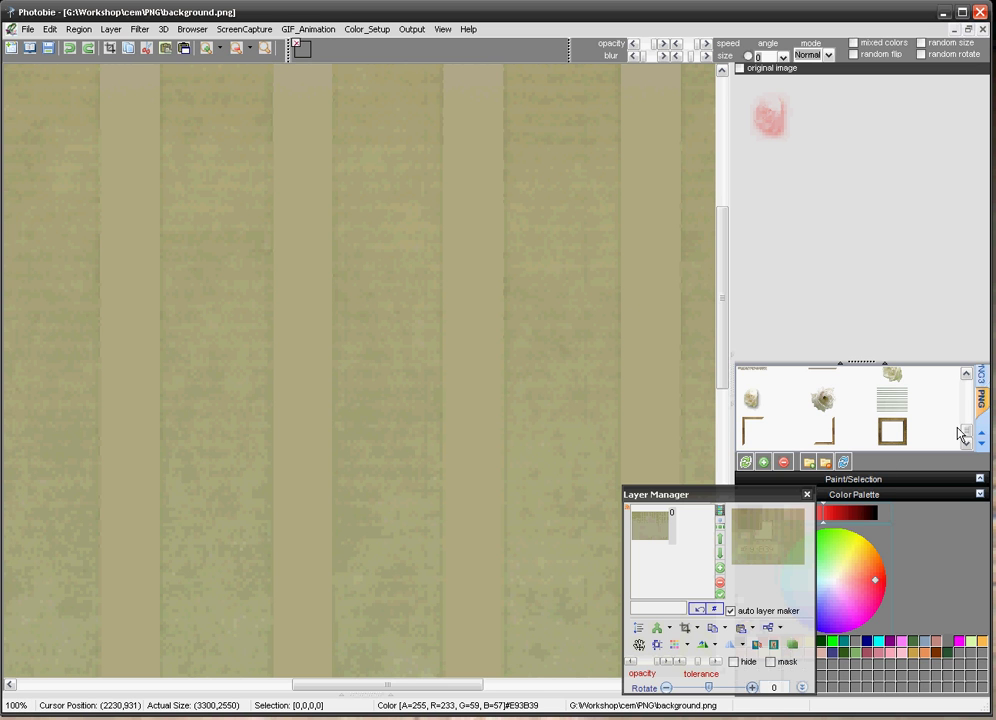
{"action": "left_click_drag", "start_coordinate": [960, 433], "coordinate": [960, 414]}
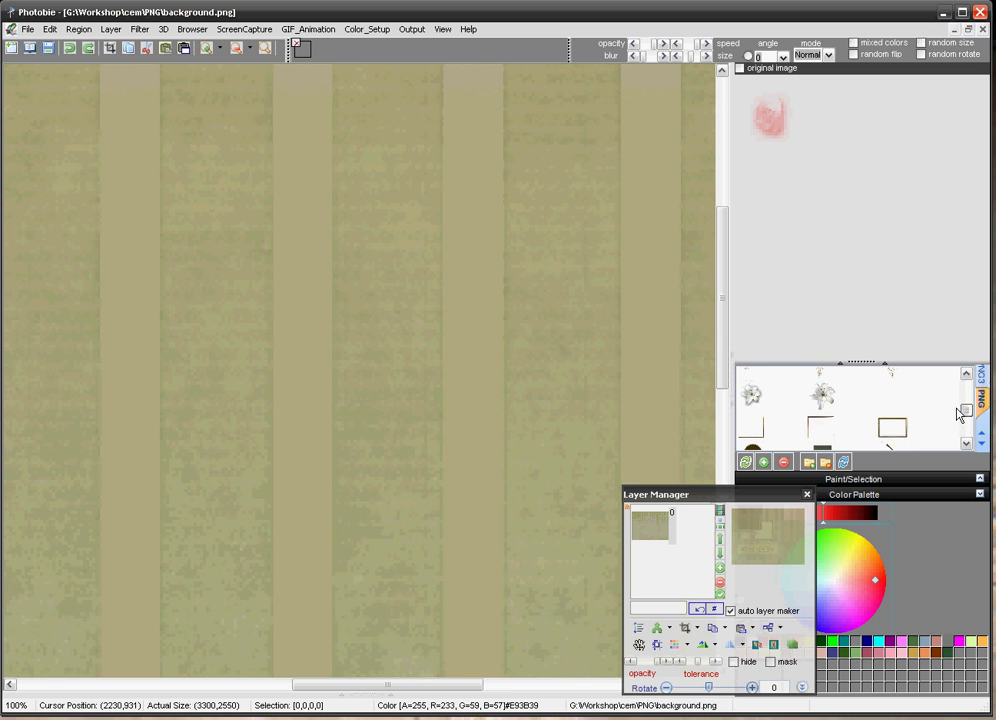
{"action": "left_click", "coordinate": [895, 426]}
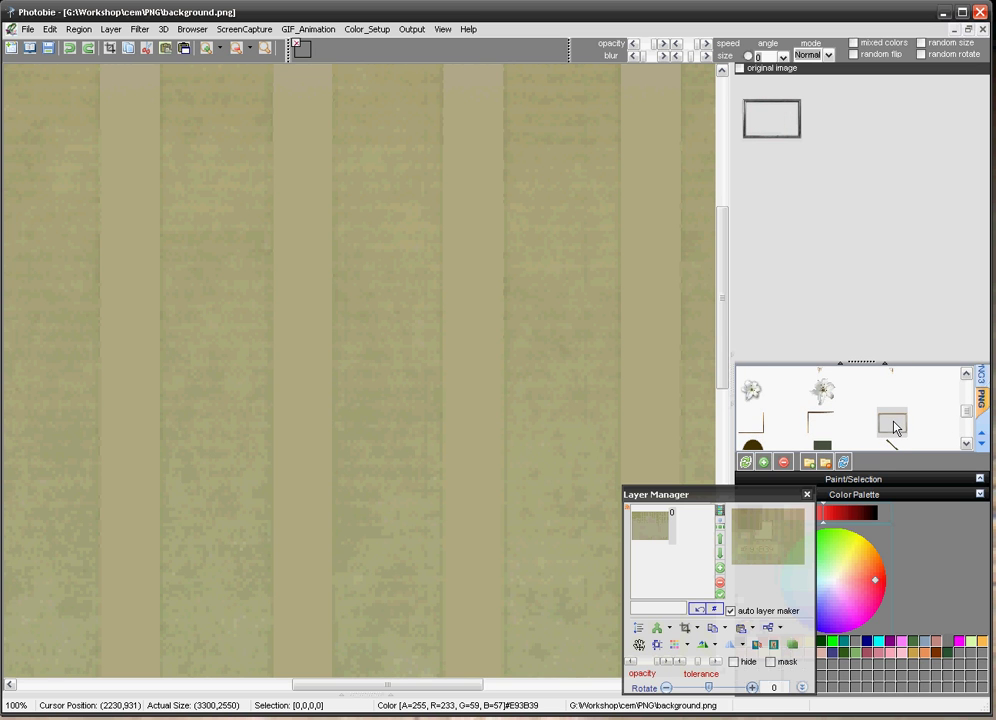
{"action": "mouse_move", "coordinate": [968, 416]}
{"action": "left_mouse_down"}
{"action": "mouse_move", "coordinate": [957, 388]}
{"action": "mouse_move", "coordinate": [960, 416]}
{"action": "left_mouse_up"}
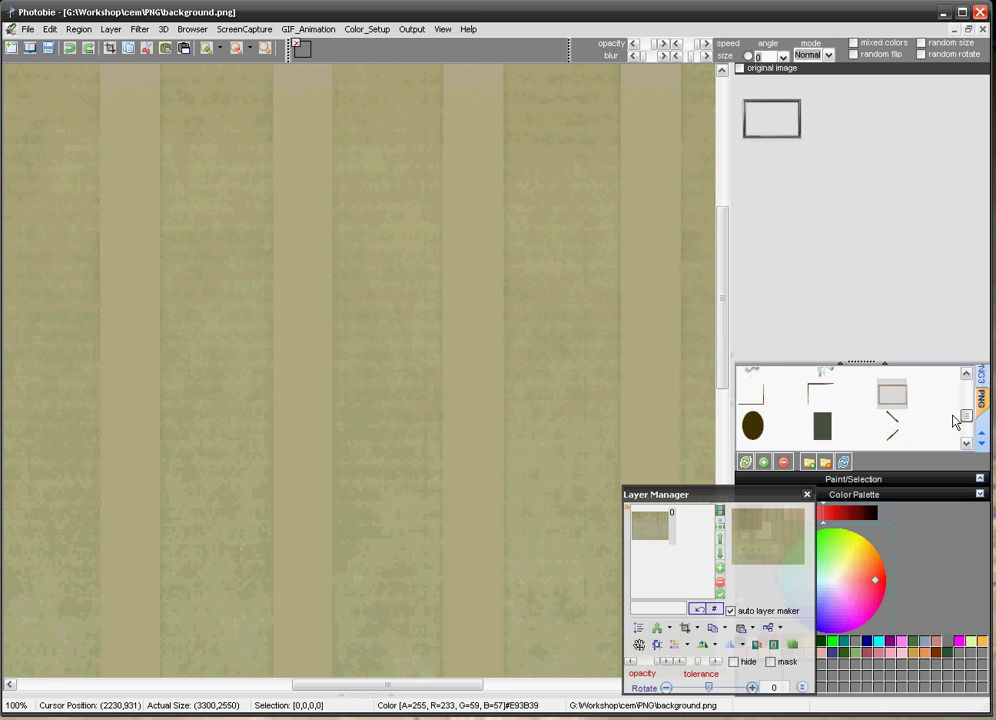
{"action": "left_click", "coordinate": [291, 301]}
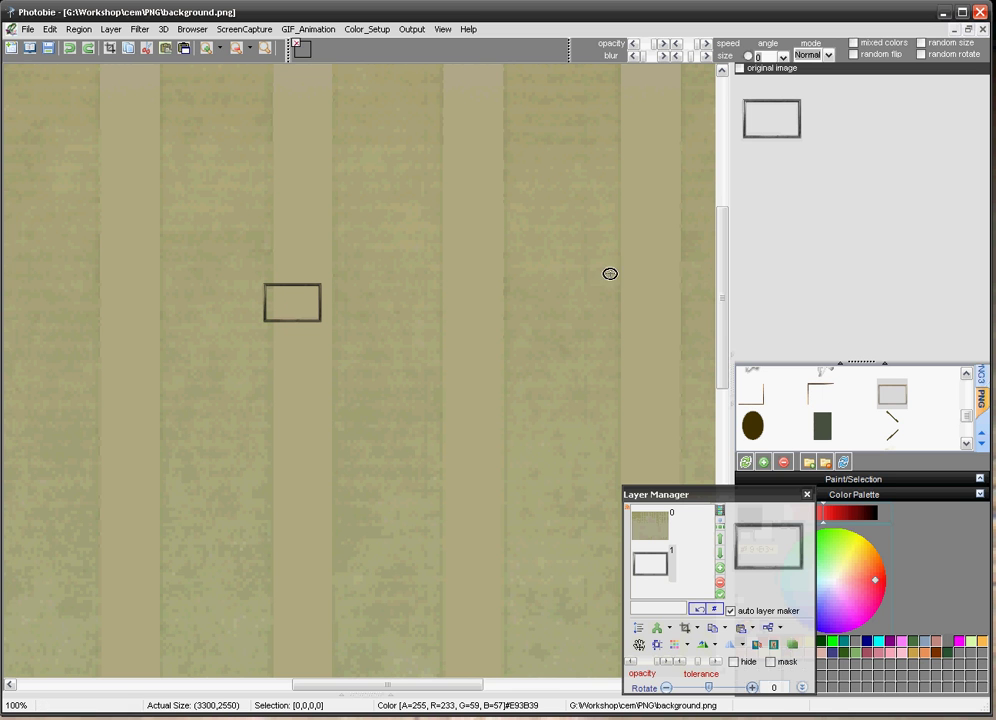
{"action": "left_click", "coordinate": [719, 581]}
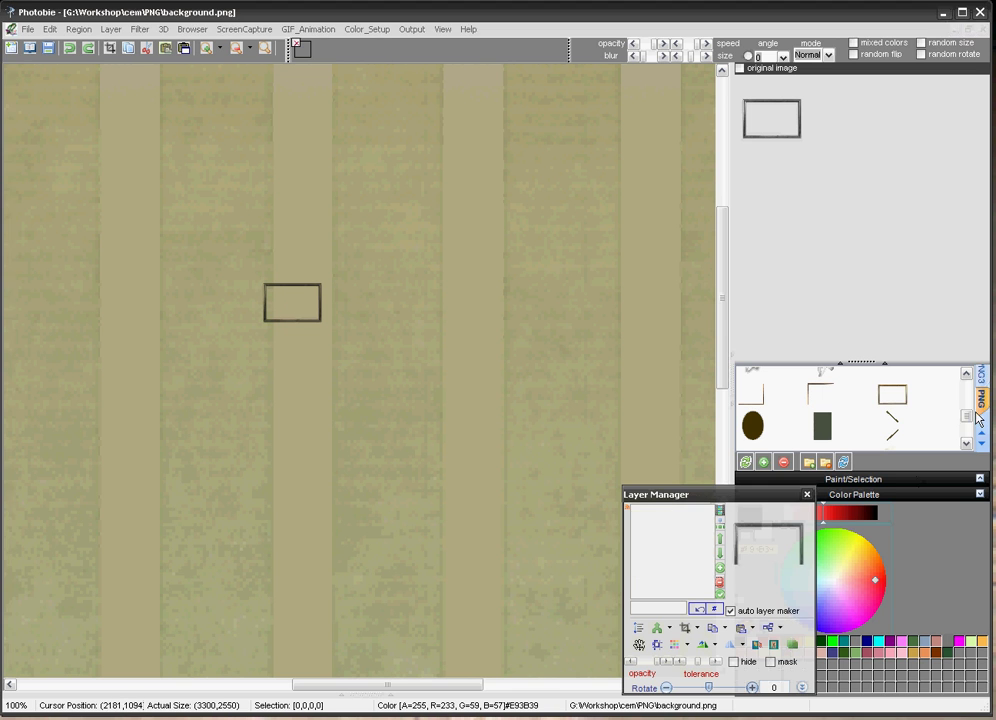
{"action": "scroll", "coordinate": [968, 427], "scroll_direction": "down", "scroll_amount": 5}
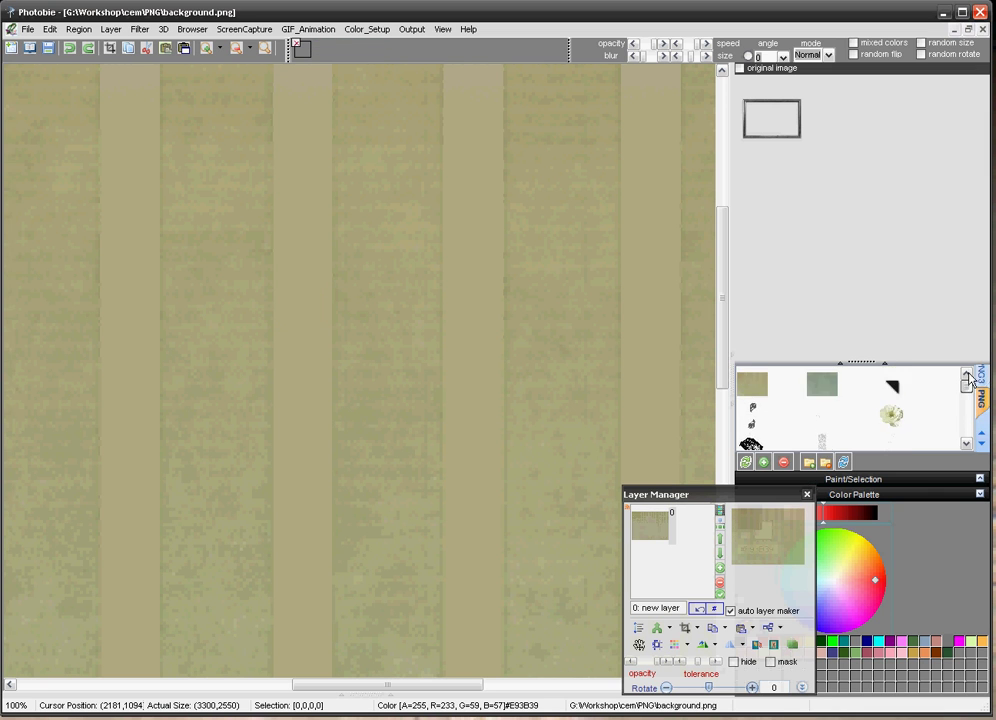
Stamp the gold frame at original size in the page's upper centre, then zoom to 30%.
{"action": "scroll", "coordinate": [968, 428], "scroll_direction": "down", "scroll_amount": 1}
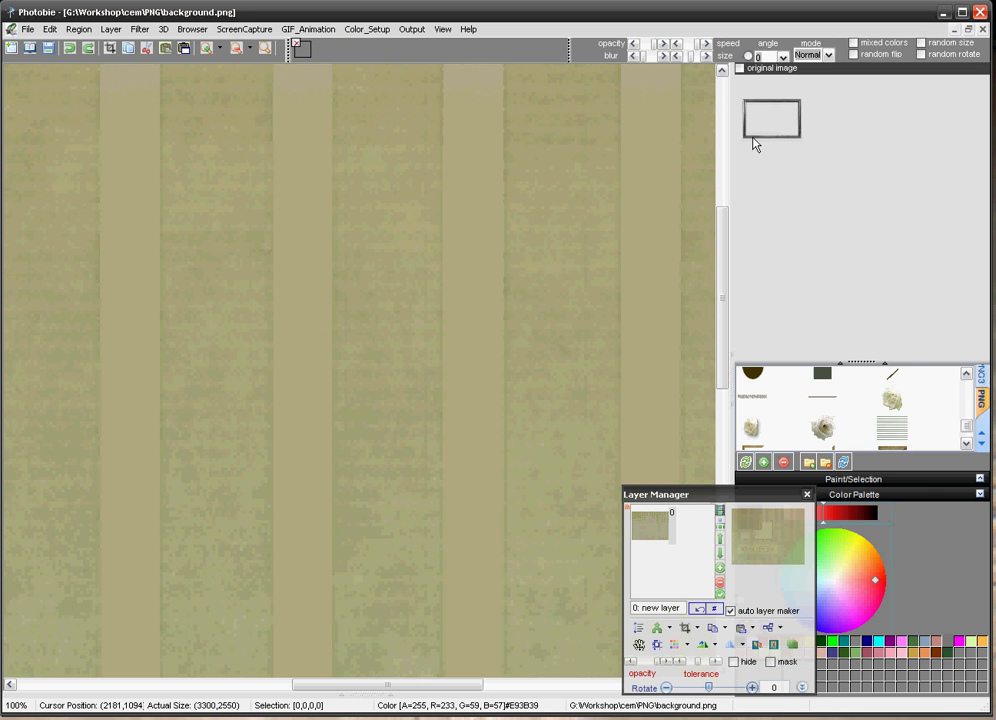
{"action": "left_click", "coordinate": [740, 69]}
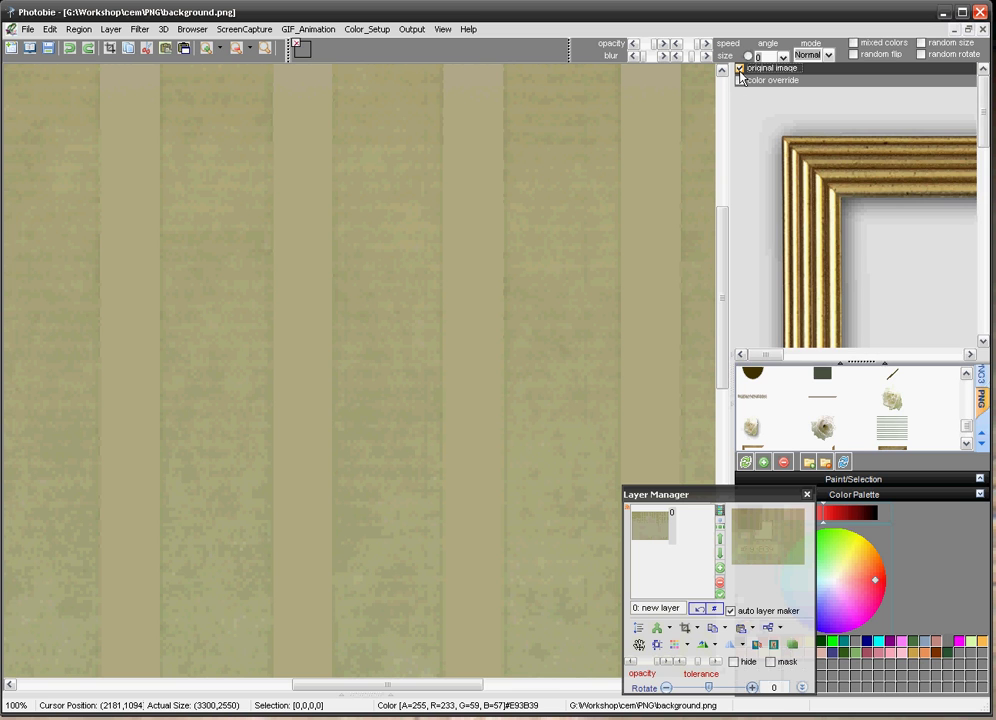
{"action": "left_click_drag", "start_coordinate": [830, 362], "coordinate": [849, 418]}
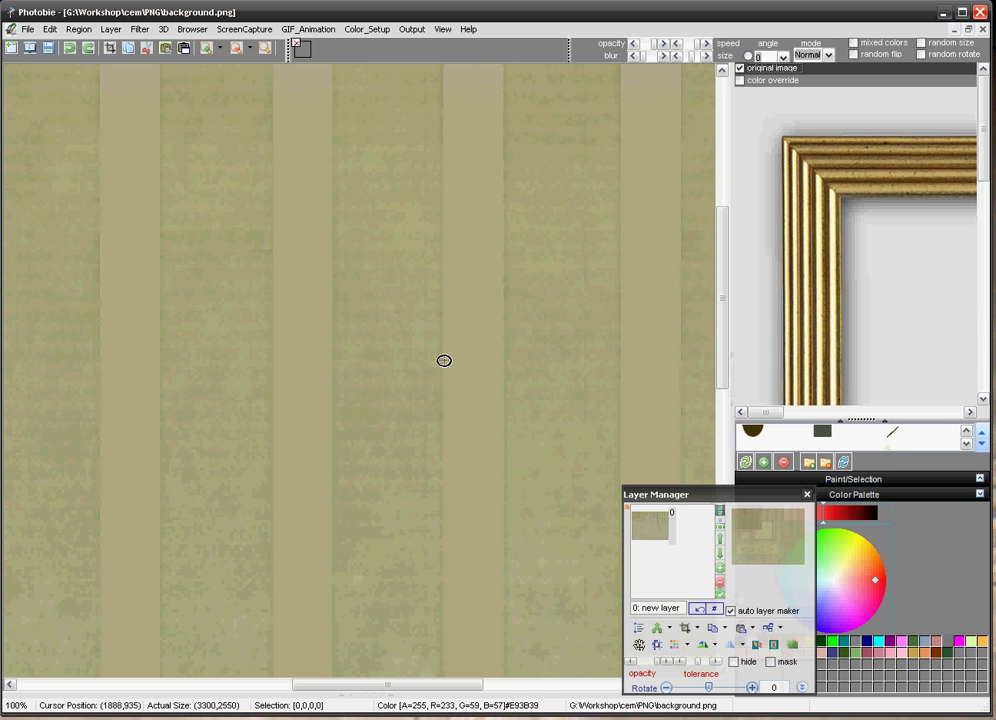
{"action": "left_click", "coordinate": [387, 325]}
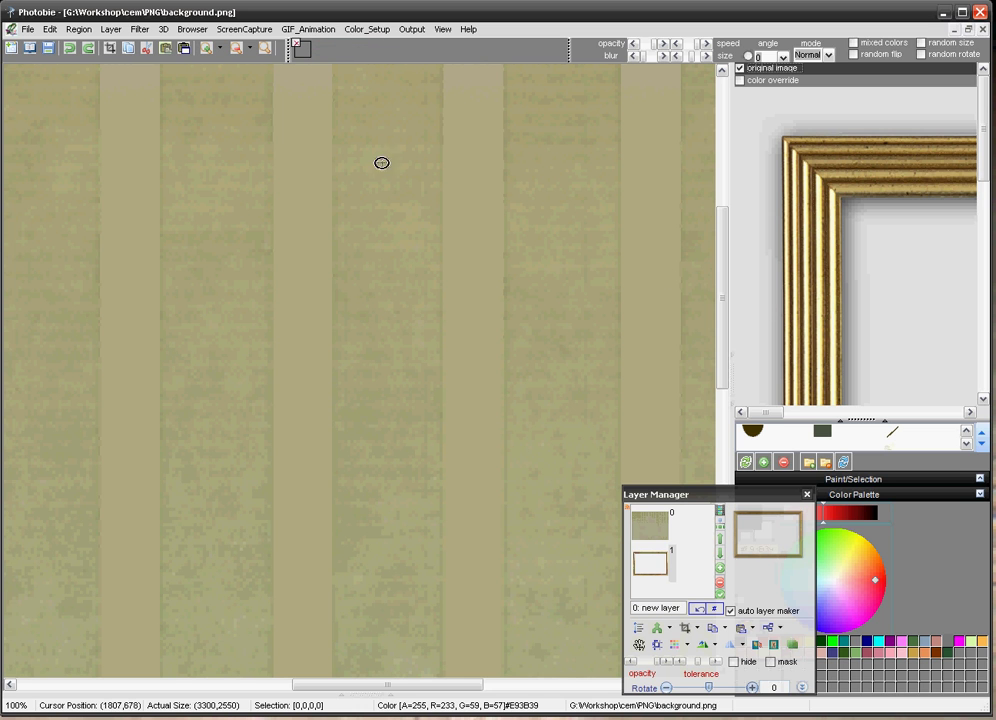
{"action": "left_click", "coordinate": [250, 50]}
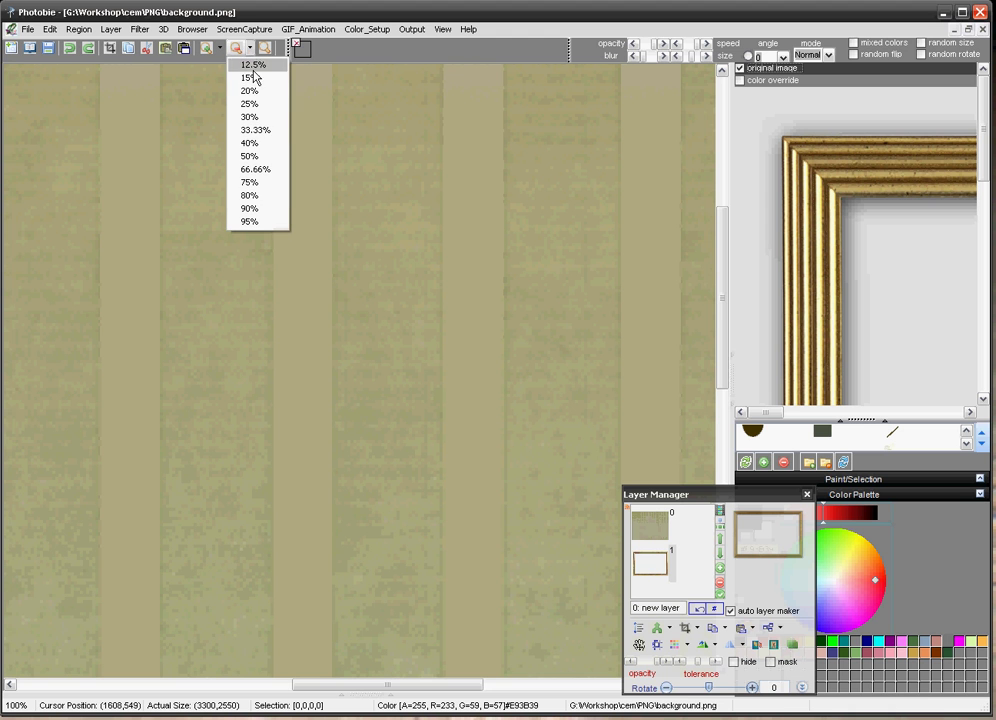
{"action": "left_click", "coordinate": [256, 118]}
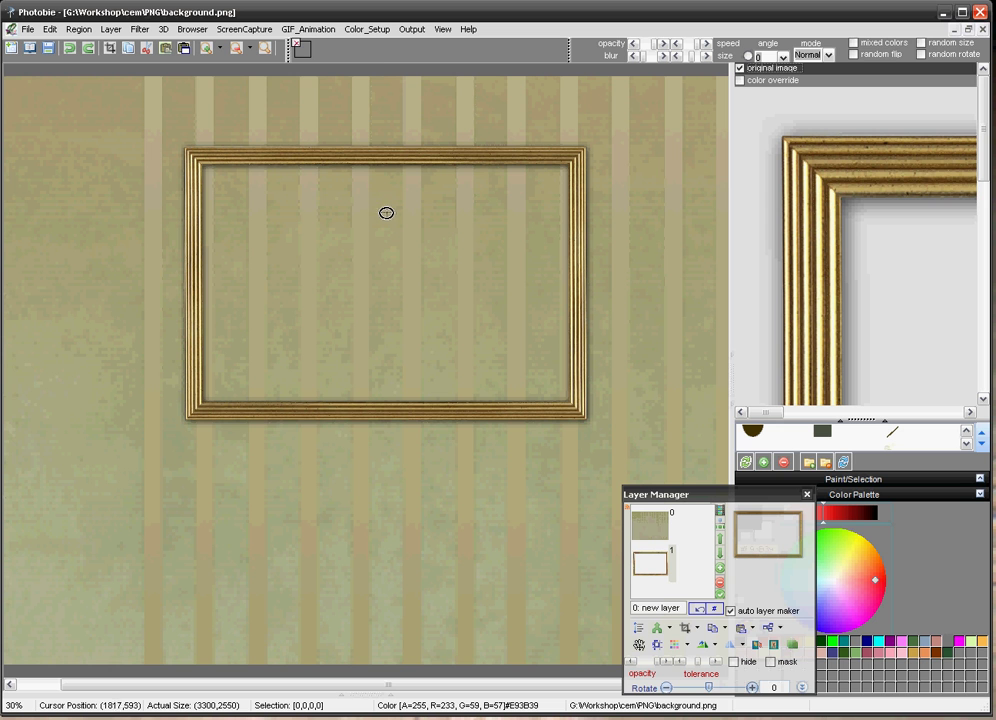
At 100% zoom, stamp the white lily as a new layer near the frame's top-left corner.
{"action": "left_click", "coordinate": [265, 47]}
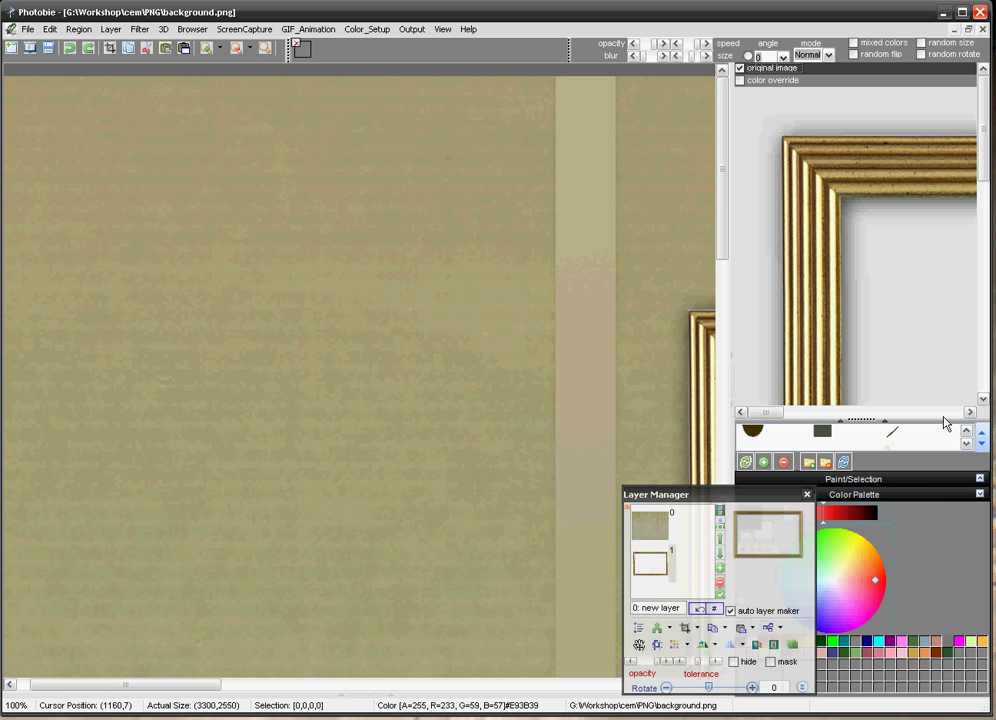
{"action": "left_click", "coordinate": [928, 338]}
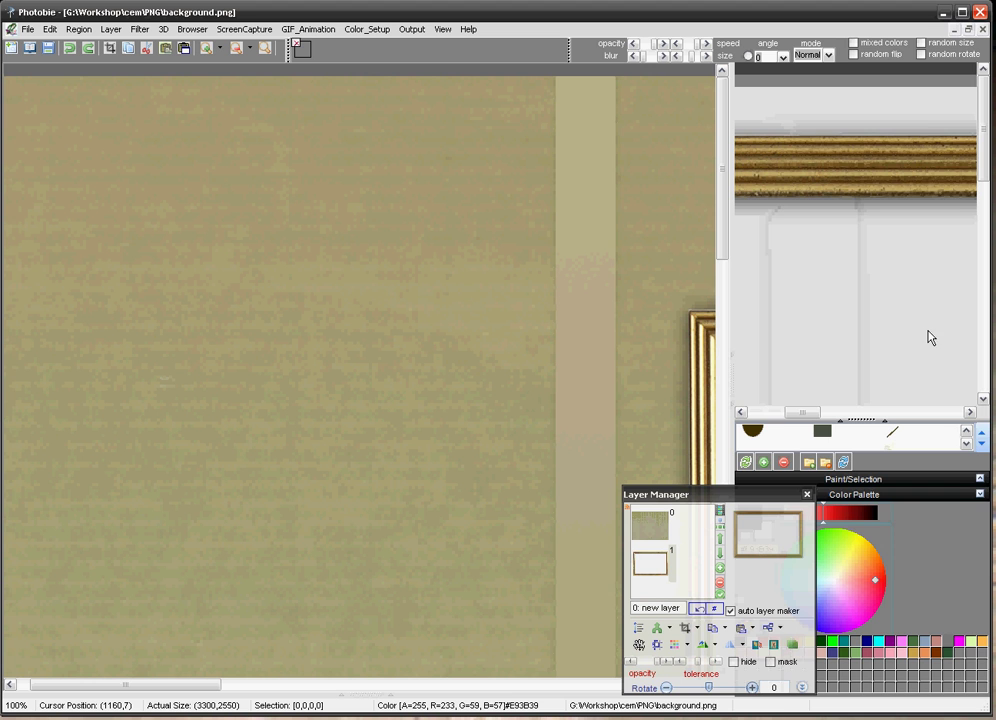
{"action": "left_click", "coordinate": [979, 495]}
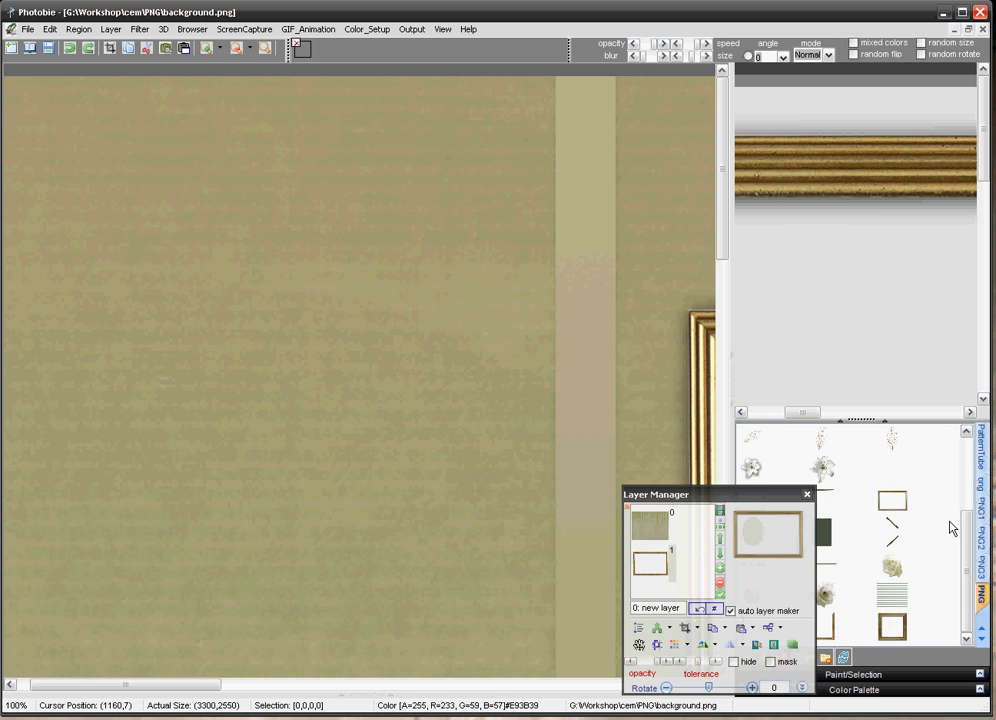
{"action": "left_click", "coordinate": [822, 468]}
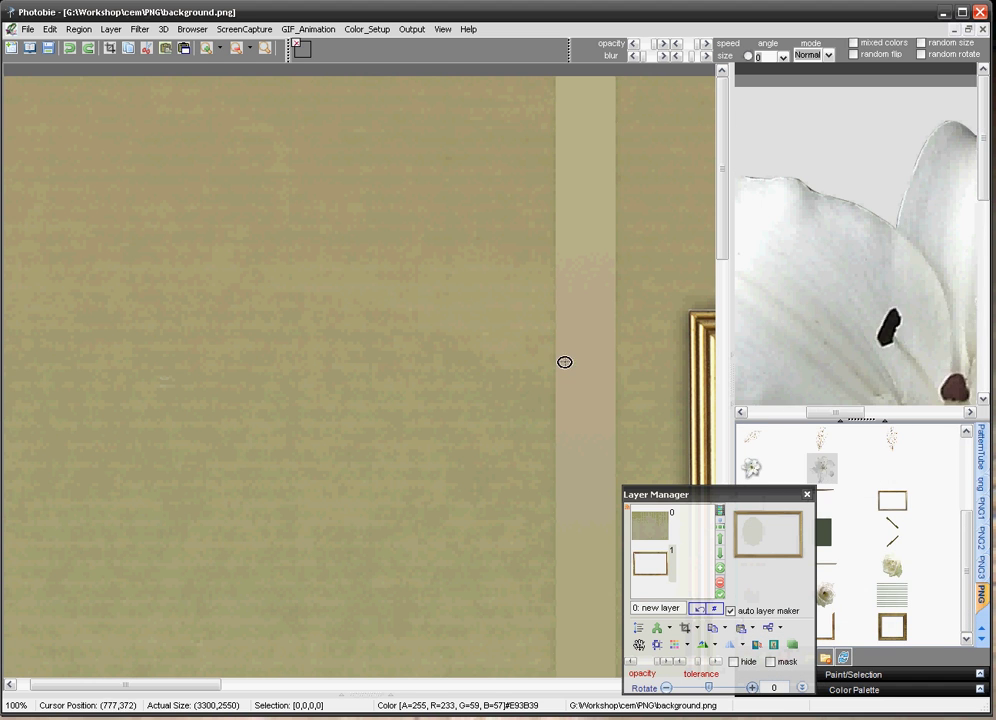
{"action": "left_click", "coordinate": [514, 278]}
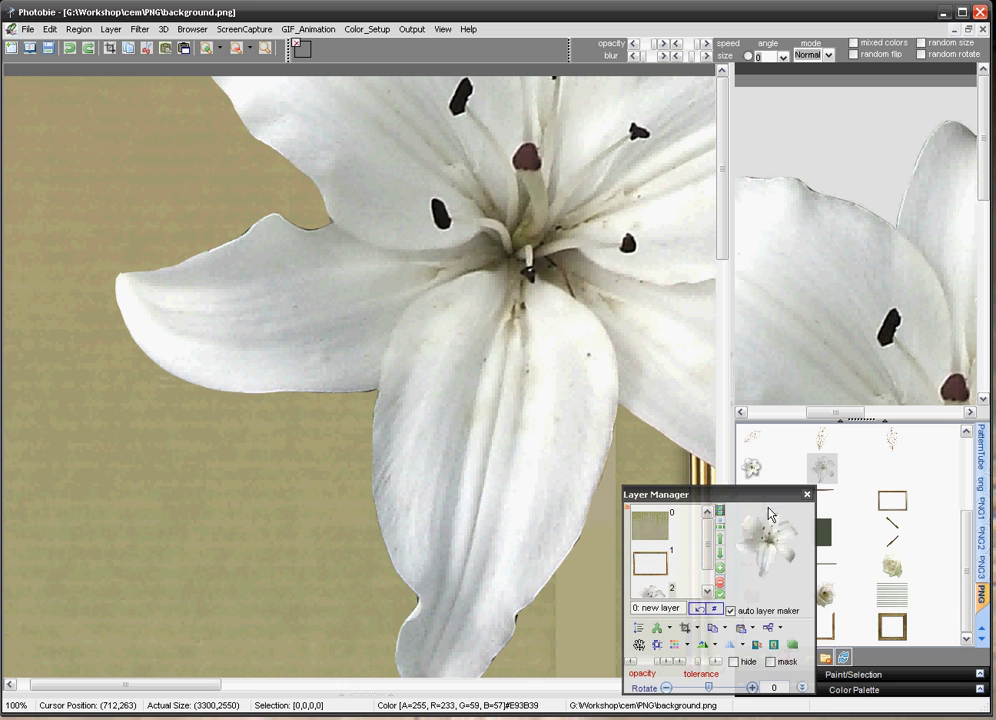
{"action": "left_click_drag", "start_coordinate": [762, 500], "coordinate": [887, 600]}
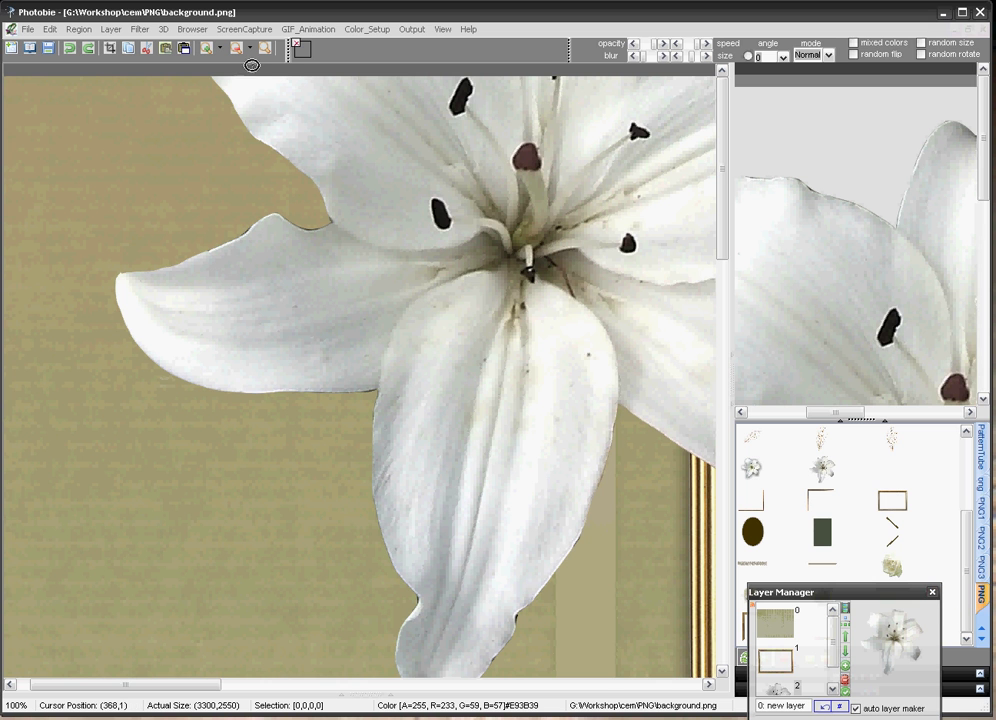
Zoom to 30% and switch the lily layer to Move/Resize Layer Mode.
{"action": "left_click", "coordinate": [249, 48]}
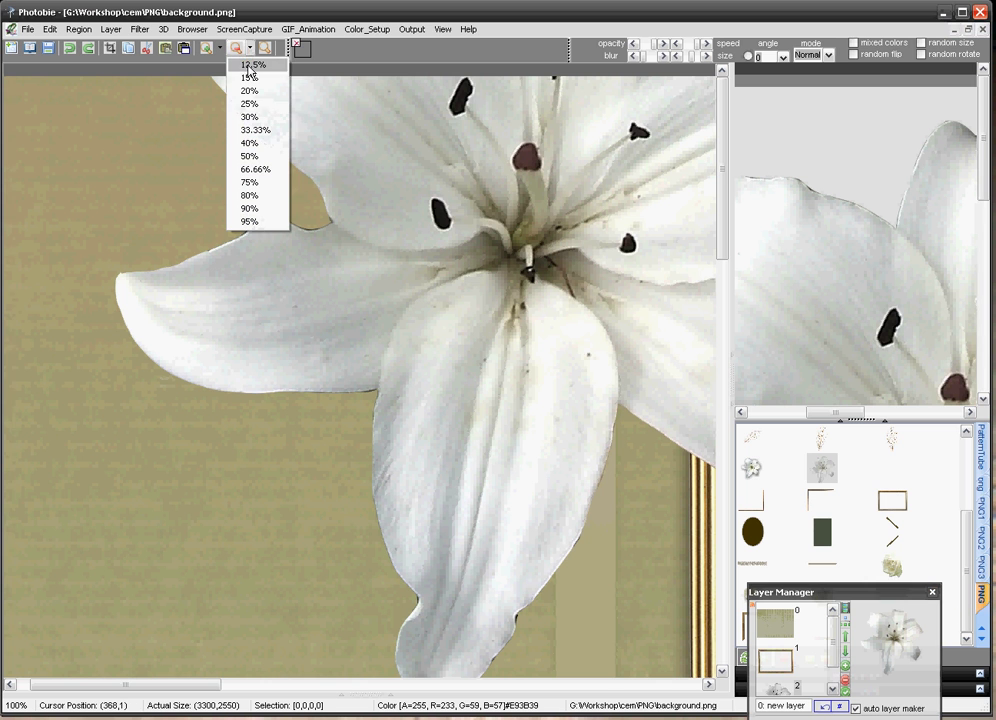
{"action": "left_click", "coordinate": [249, 117]}
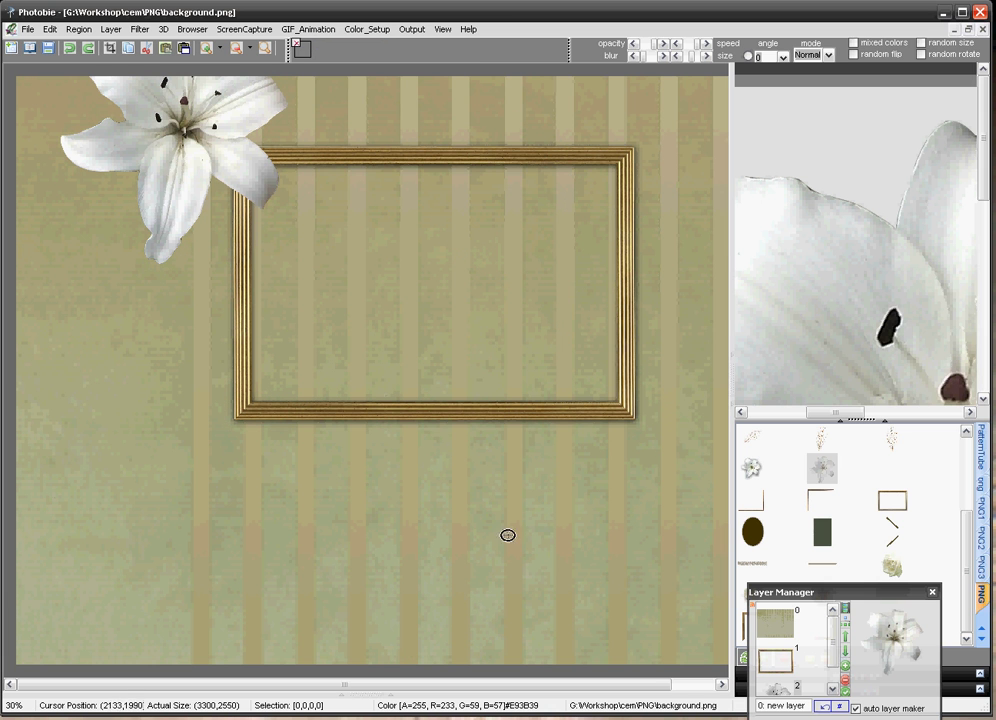
{"action": "right_click", "coordinate": [186, 169]}
{"action": "left_click", "coordinate": [227, 196]}
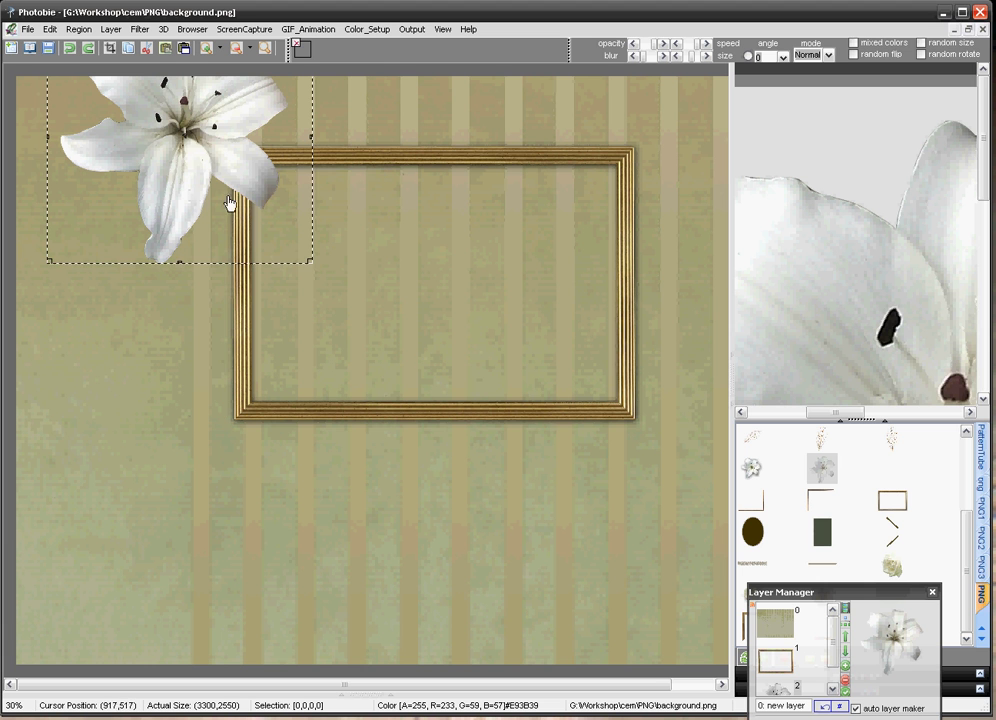
Shrink the lily and drag it onto the gold frame's top-right corner.
{"action": "left_click_drag", "start_coordinate": [193, 156], "coordinate": [627, 231]}
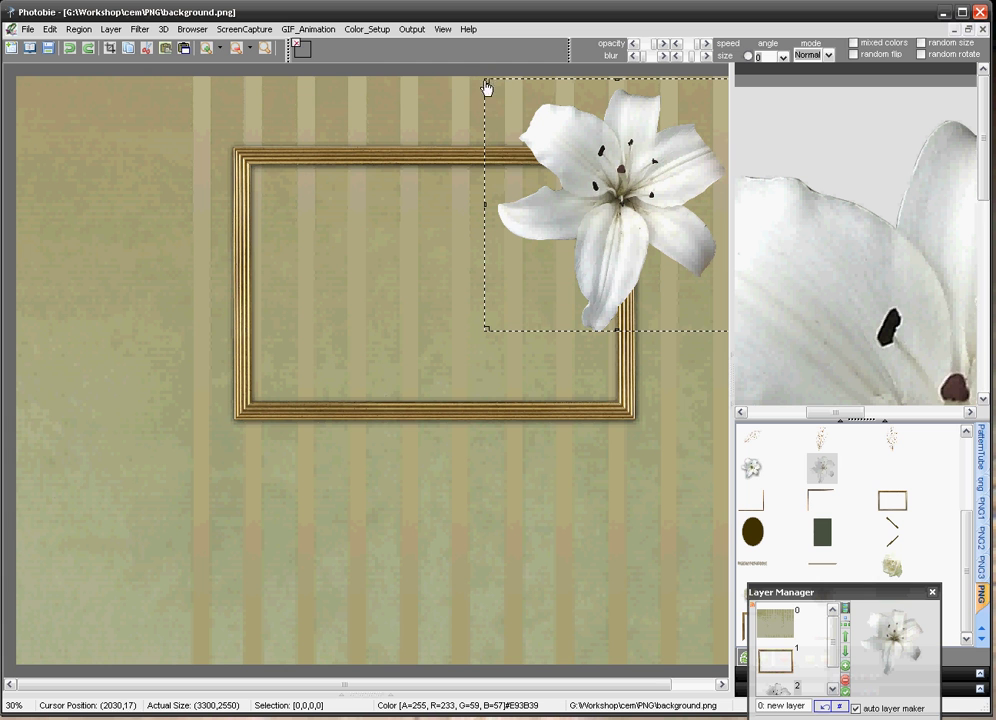
{"action": "left_click_drag", "start_coordinate": [481, 76], "coordinate": [596, 174]}
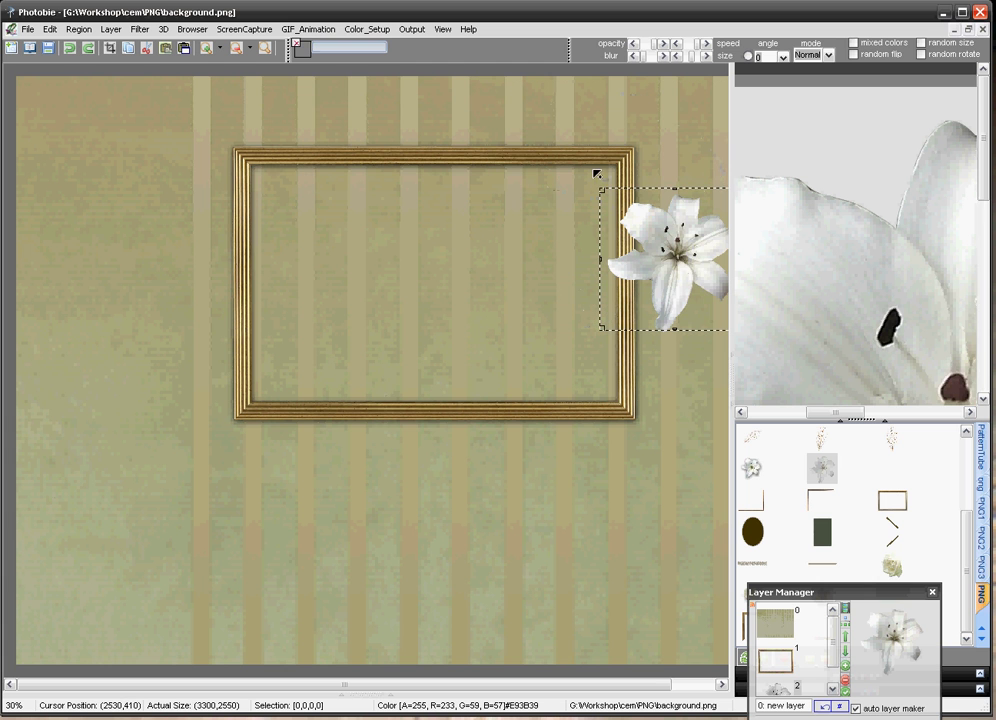
{"action": "left_click_drag", "start_coordinate": [678, 262], "coordinate": [631, 170]}
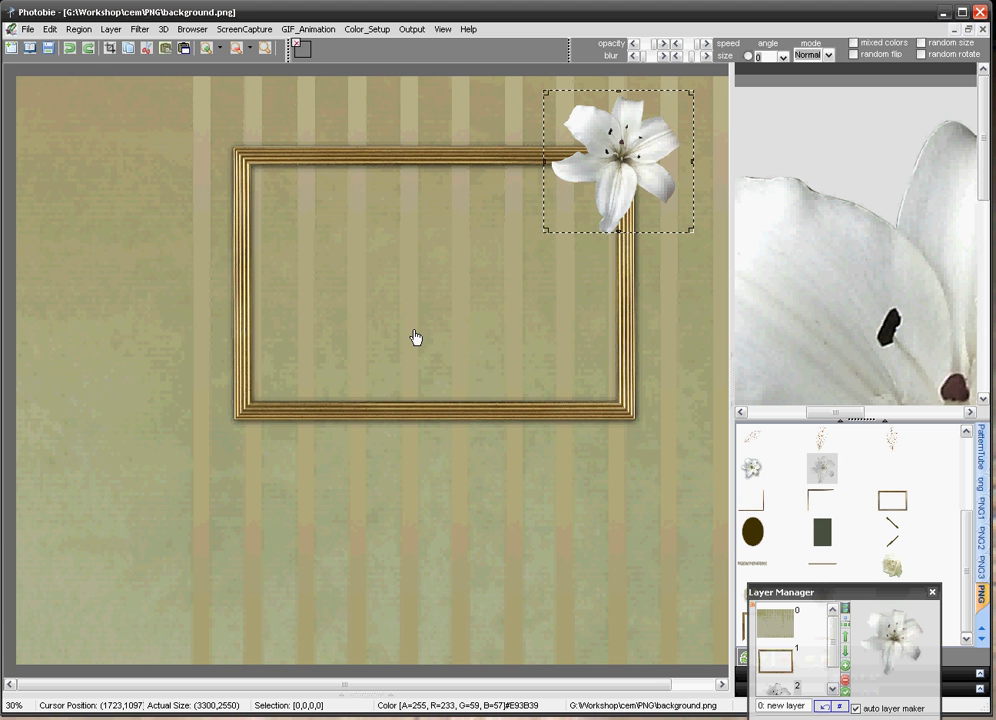
Start importing images as new layers and browse to the Documents folder.
{"action": "left_click", "coordinate": [116, 32]}
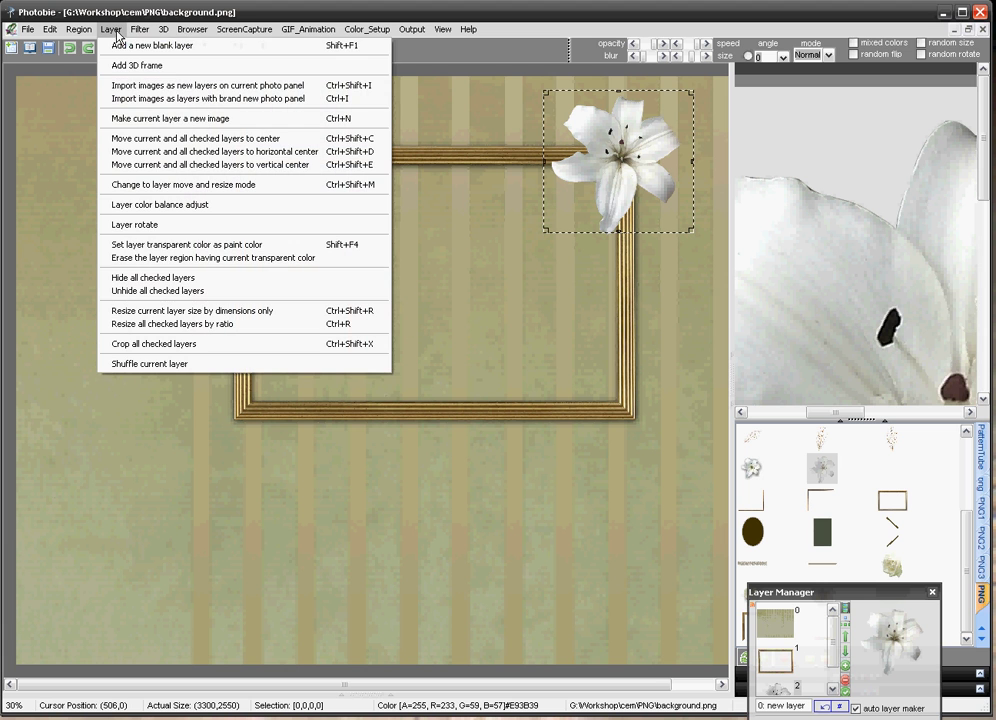
{"action": "left_click", "coordinate": [156, 88]}
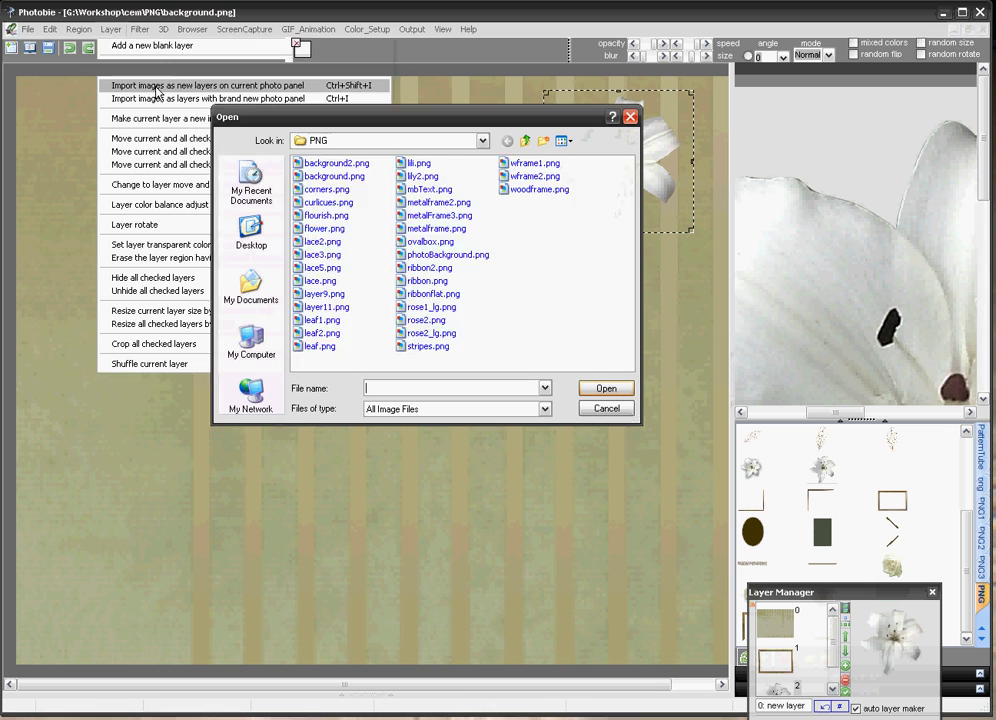
{"action": "left_click_drag", "start_coordinate": [634, 193], "coordinate": [596, 274]}
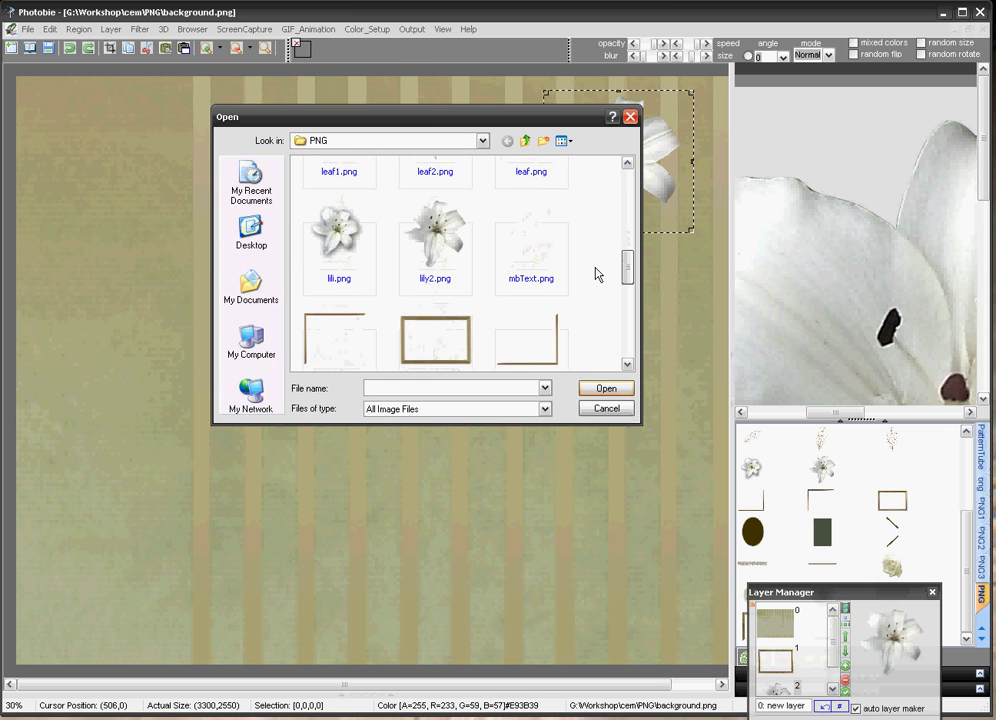
{"action": "left_click", "coordinate": [252, 287]}
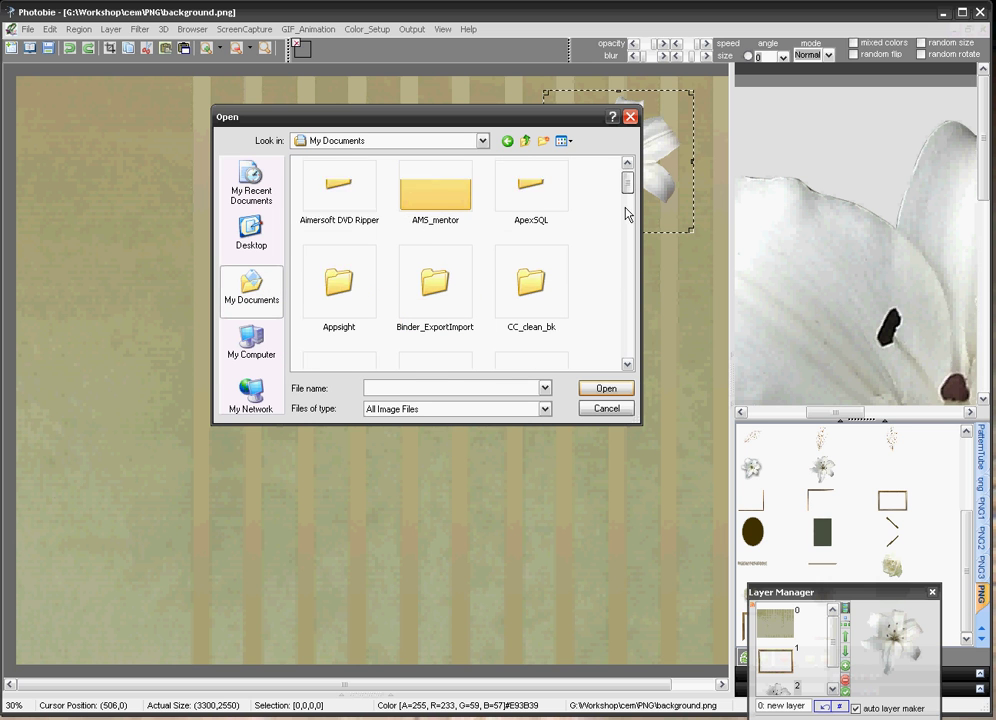
{"action": "left_click_drag", "start_coordinate": [628, 172], "coordinate": [612, 272]}
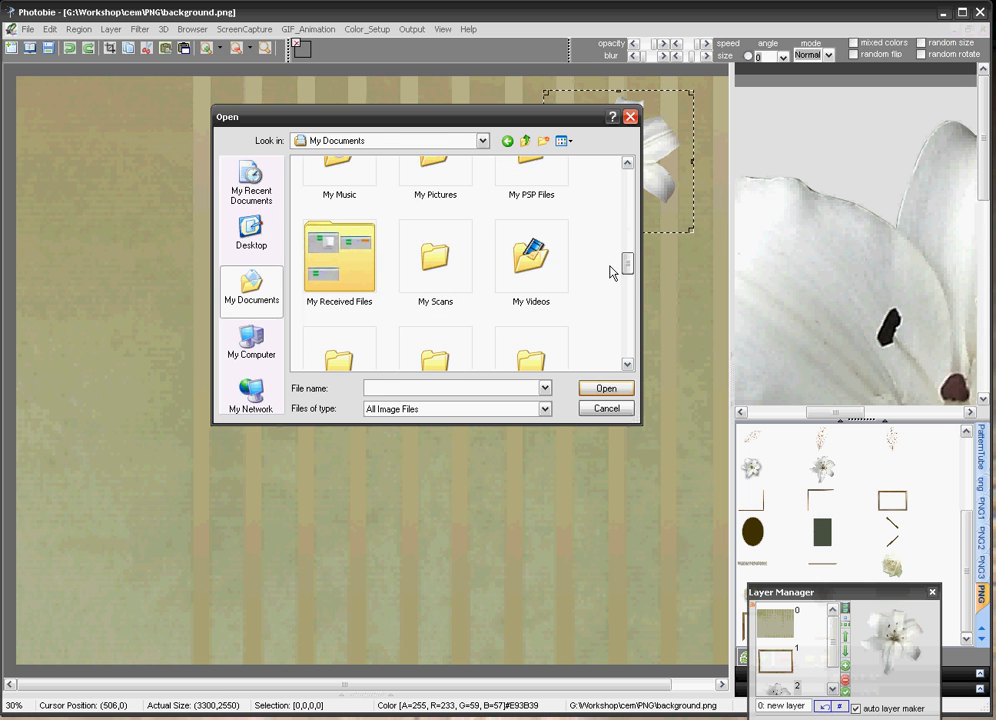
From My Pictures' birthday photos folder, import the girl-at-the-piano photo as a new layer.
{"action": "double_click", "coordinate": [424, 189]}
{"action": "double_click", "coordinate": [358, 197]}
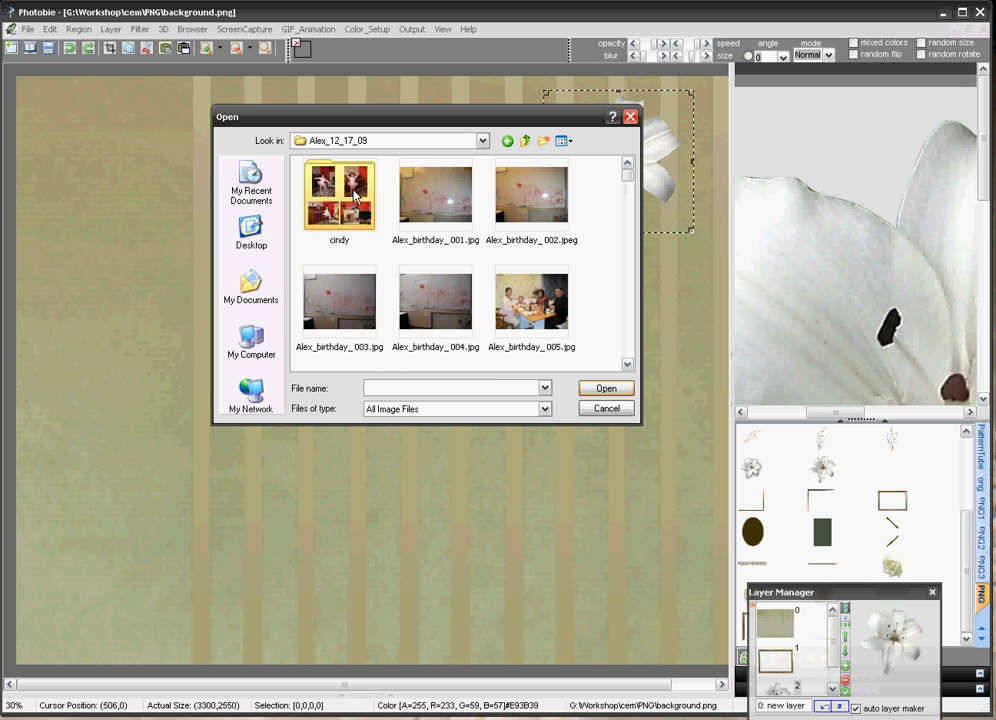
{"action": "double_click", "coordinate": [352, 212]}
{"action": "left_click", "coordinate": [528, 200]}
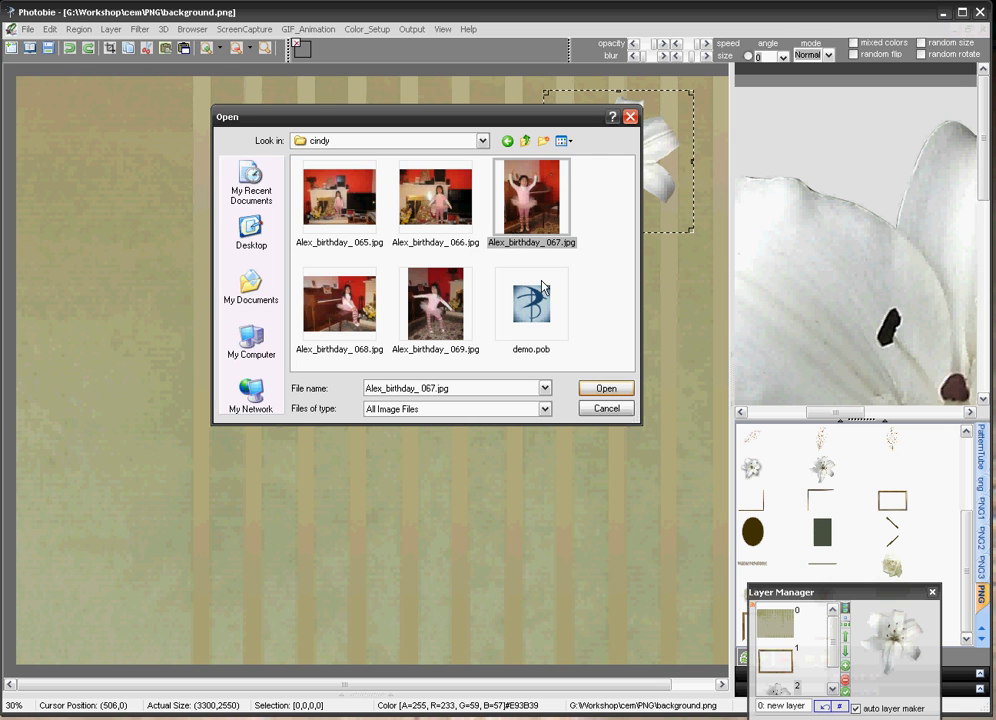
{"action": "left_click", "coordinate": [360, 316]}
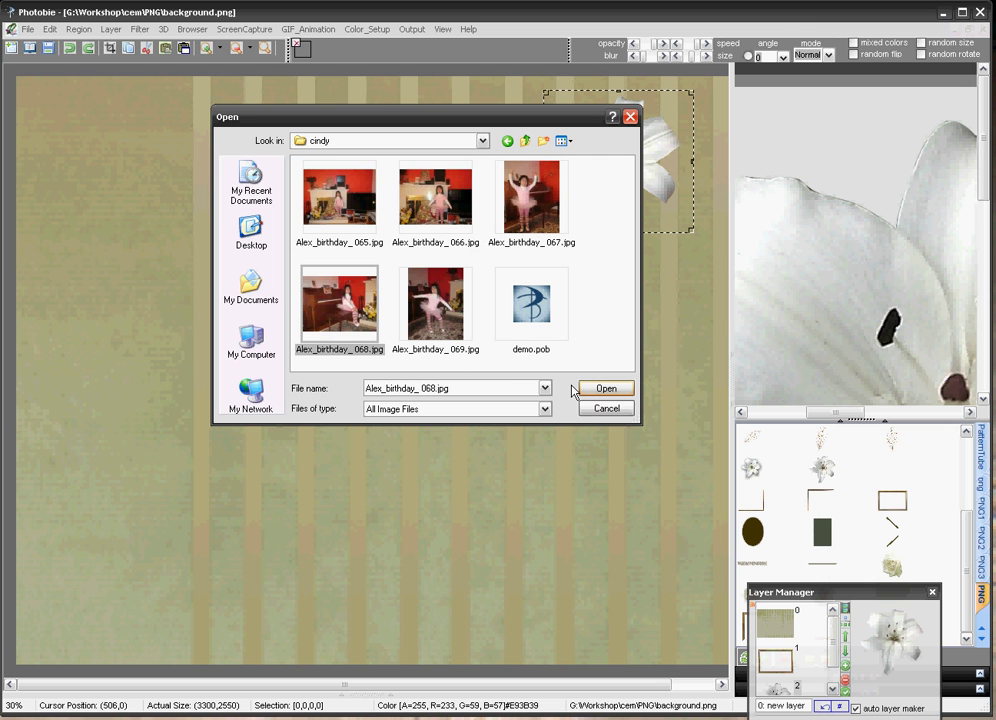
{"action": "left_click", "coordinate": [612, 394]}
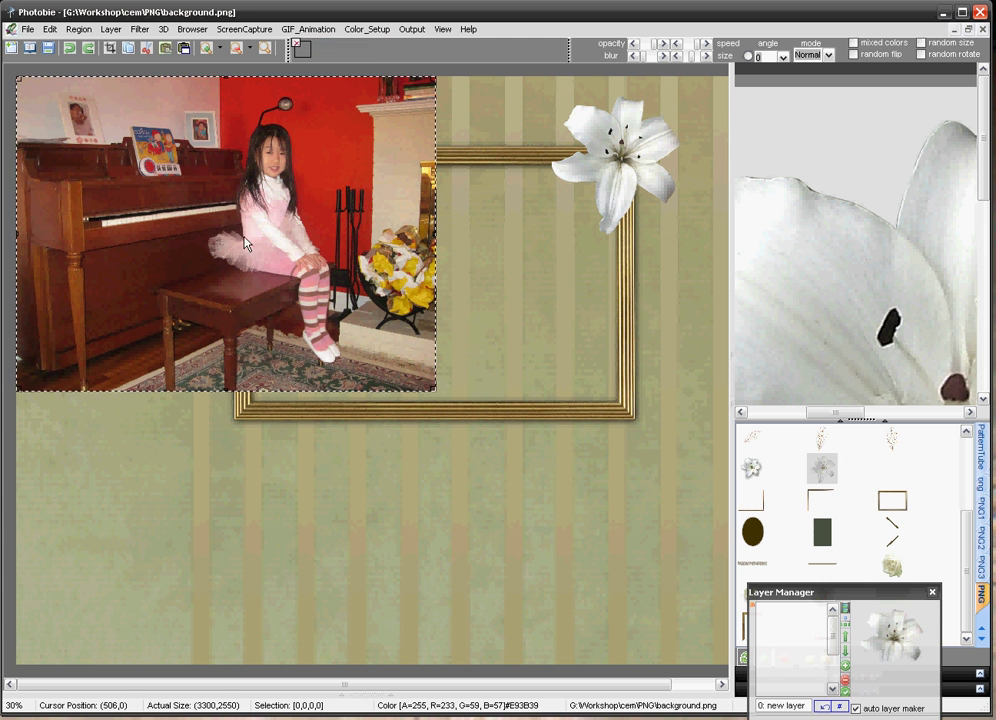
Move the piano photo over the gold frame and select its layer in Layer Manager.
{"action": "left_click_drag", "start_coordinate": [170, 212], "coordinate": [378, 260]}
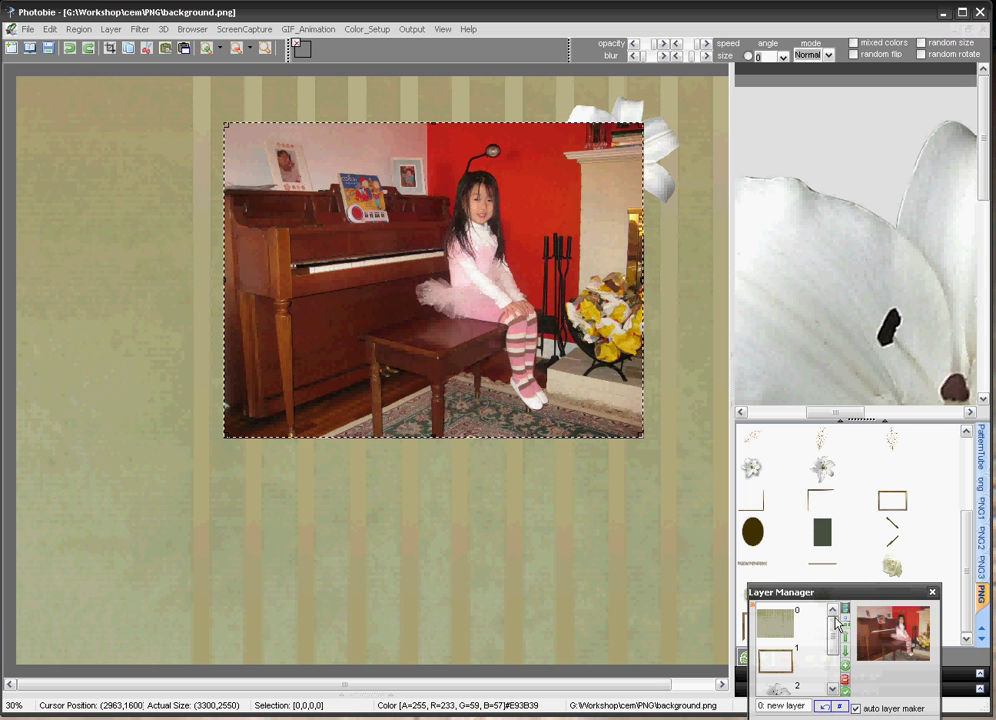
{"action": "left_click", "coordinate": [779, 633]}
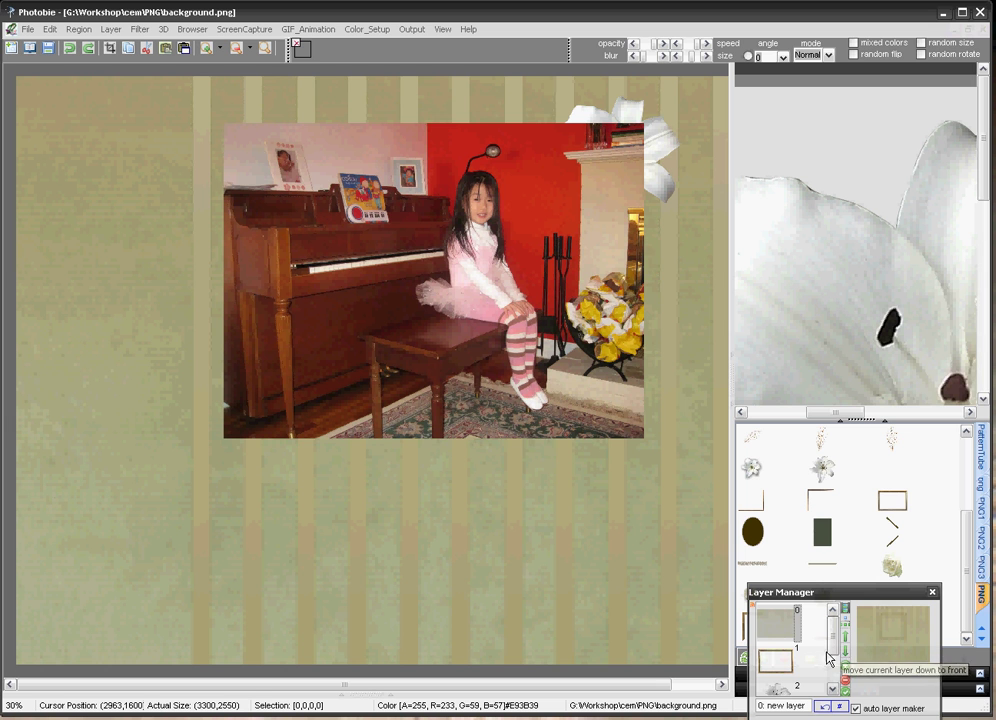
{"action": "scroll", "coordinate": [829, 660], "scroll_direction": "down", "scroll_amount": 3}
{"action": "left_click", "coordinate": [779, 670]}
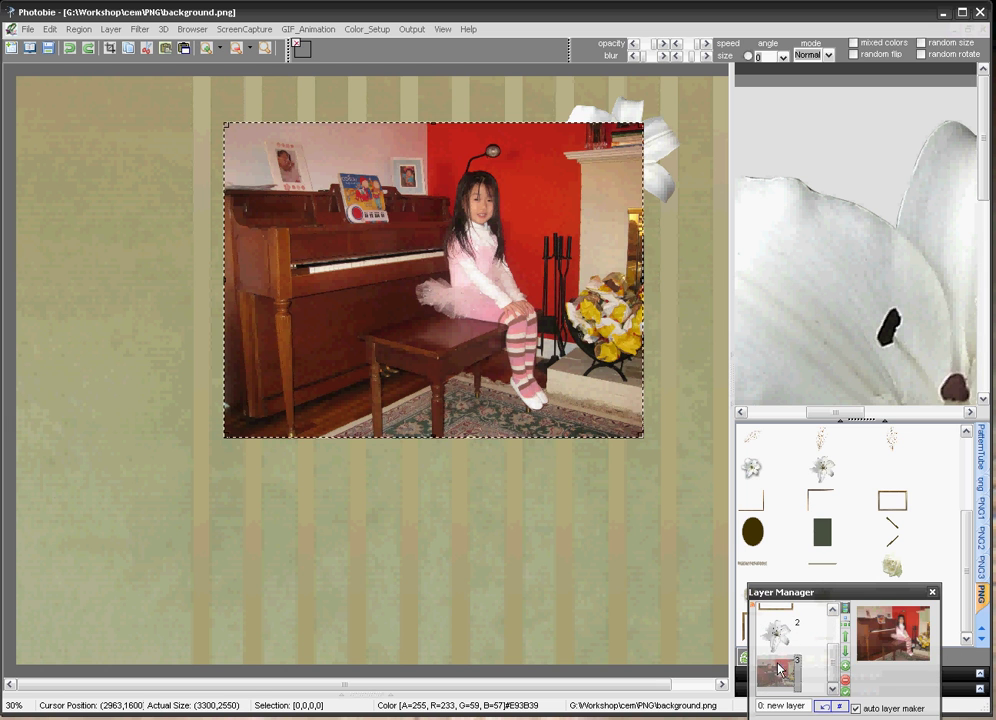
Send the photo layer back four times so it sits behind the lily and gold frame.
{"action": "left_click", "coordinate": [846, 611]}
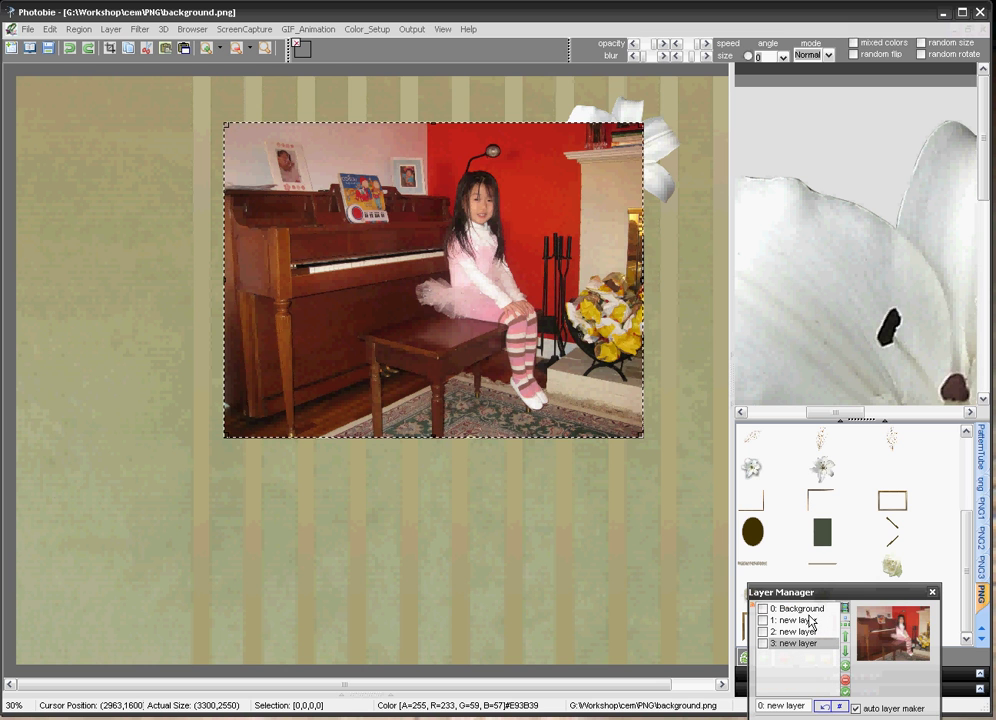
{"action": "left_click", "coordinate": [846, 611]}
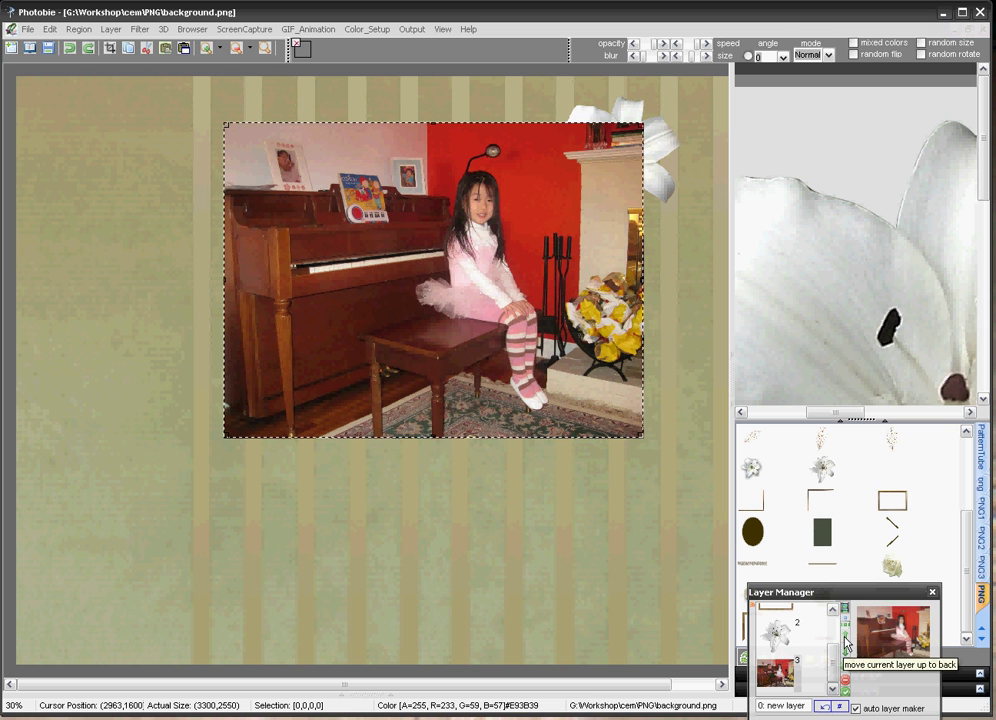
{"action": "left_click", "coordinate": [846, 645]}
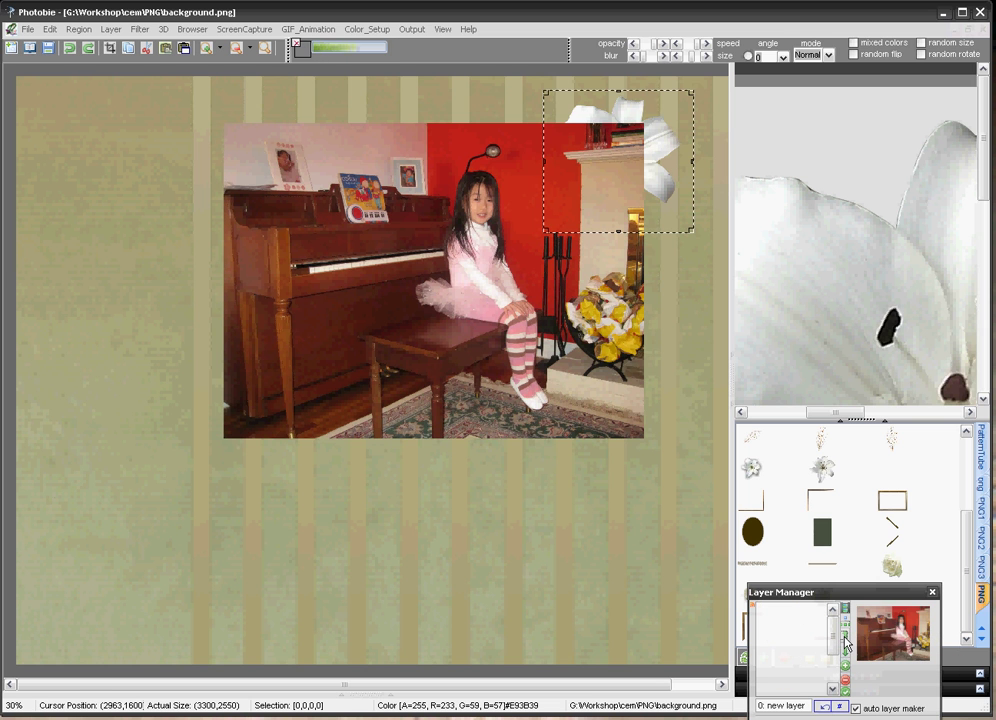
{"action": "left_click", "coordinate": [846, 645]}
{"action": "left_click", "coordinate": [846, 645]}
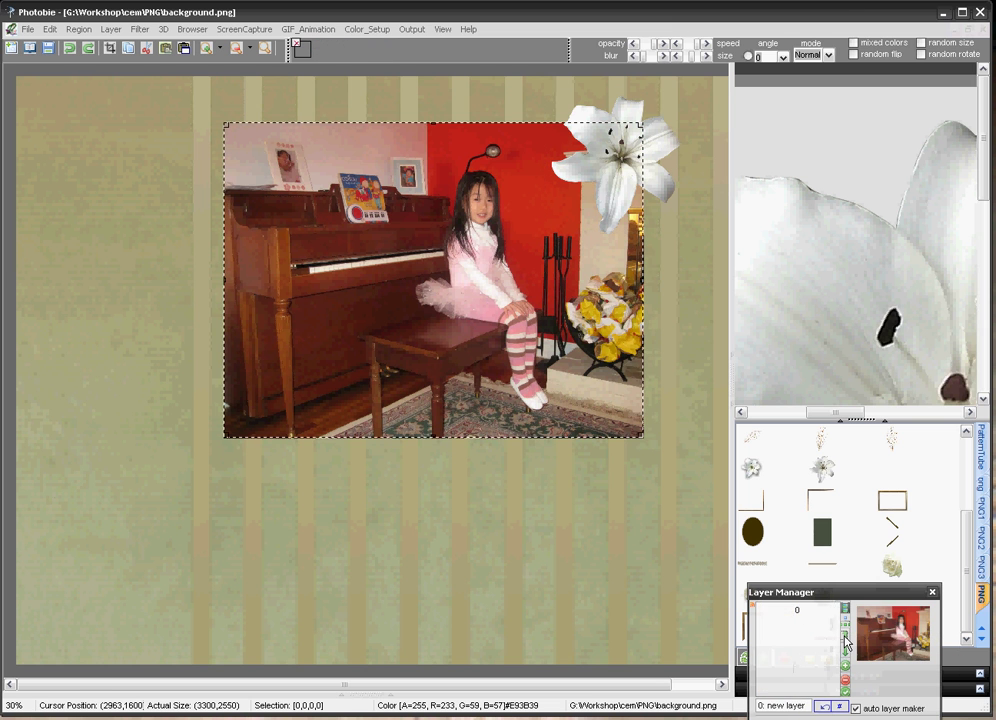
{"action": "left_click", "coordinate": [846, 645]}
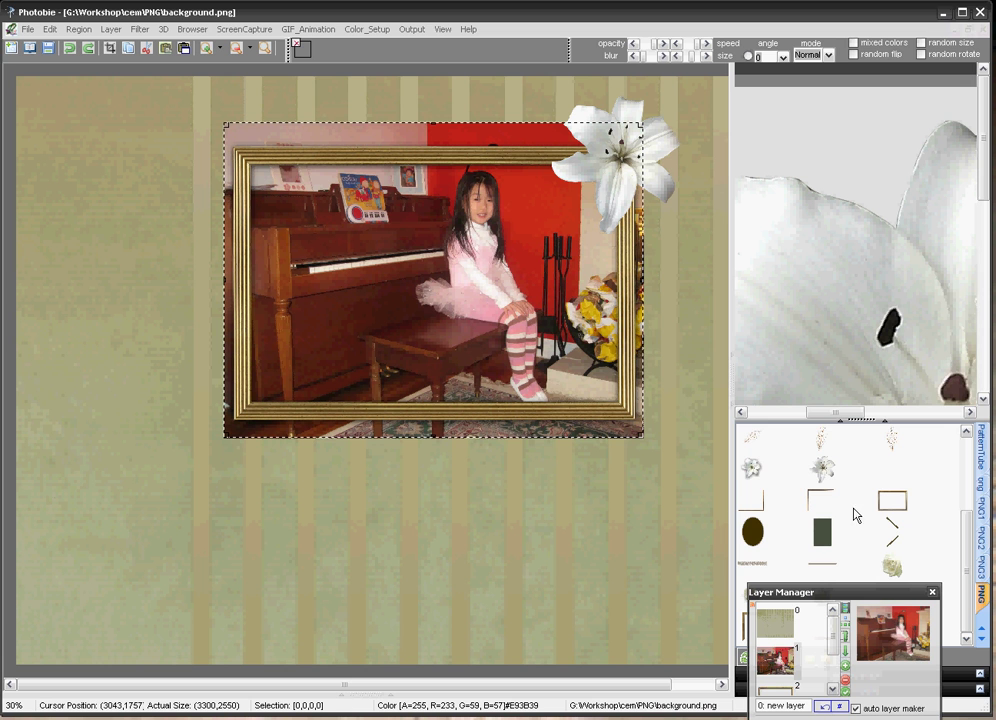
Scroll the PNG thumbnail panel and shift the Layer Manager window aside.
{"action": "left_click", "coordinate": [966, 463]}
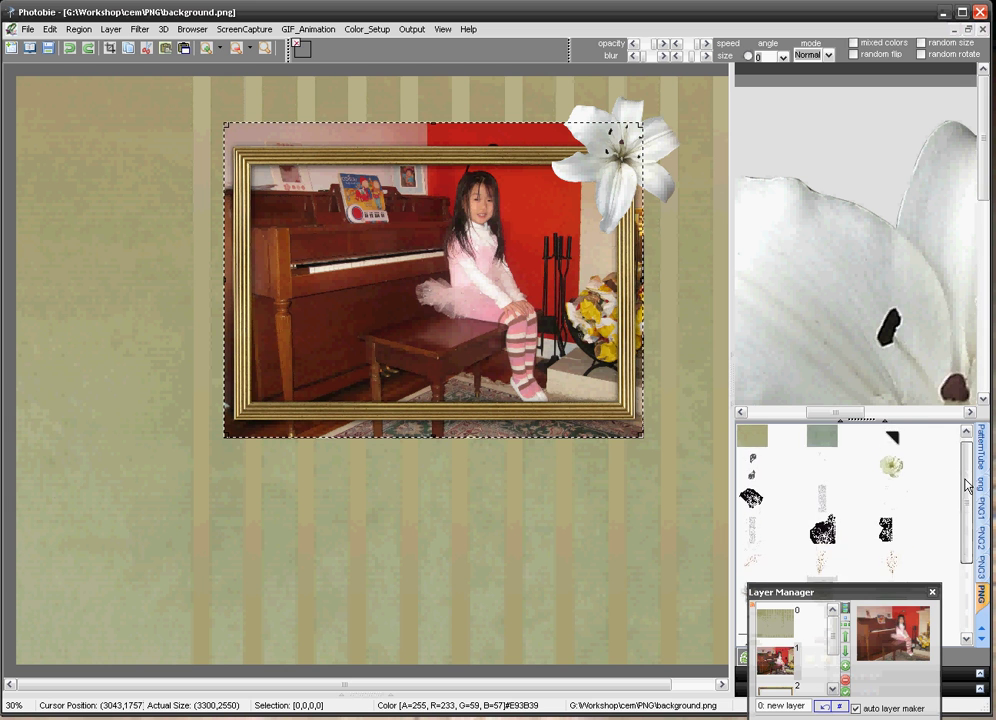
{"action": "left_click_drag", "start_coordinate": [966, 463], "coordinate": [966, 590]}
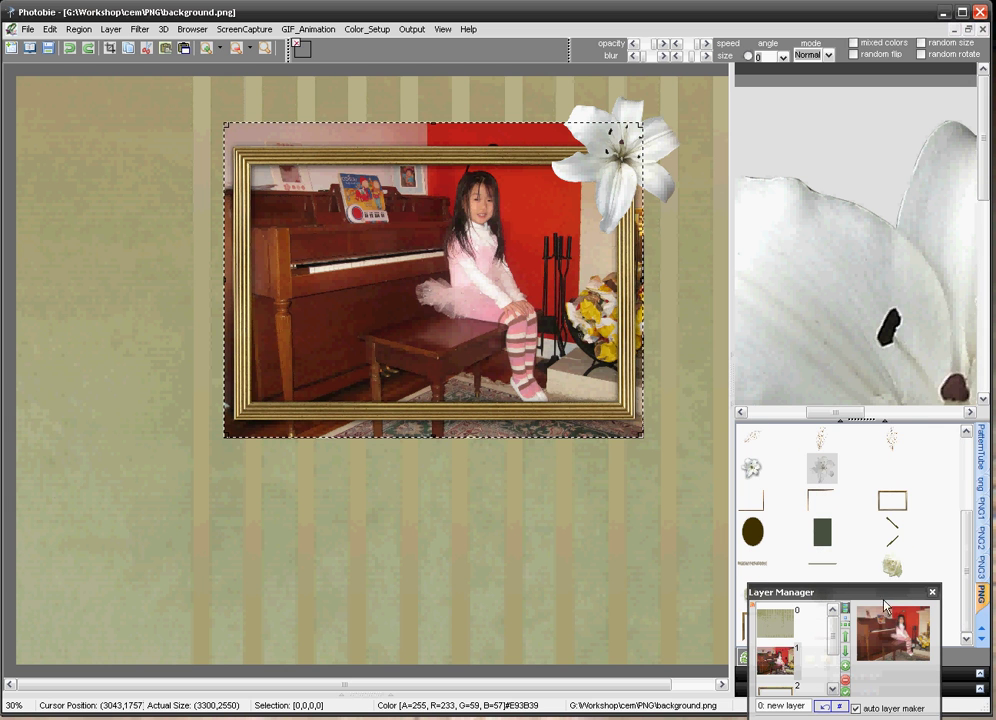
{"action": "left_click_drag", "start_coordinate": [884, 596], "coordinate": [925, 649]}
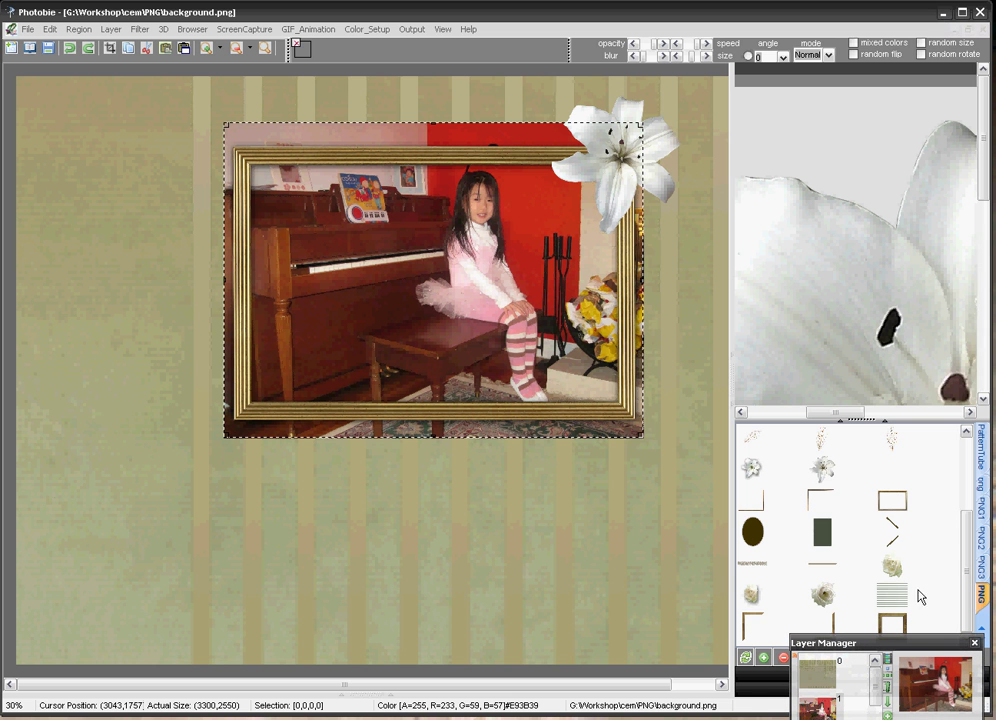
{"action": "left_click", "coordinate": [968, 495]}
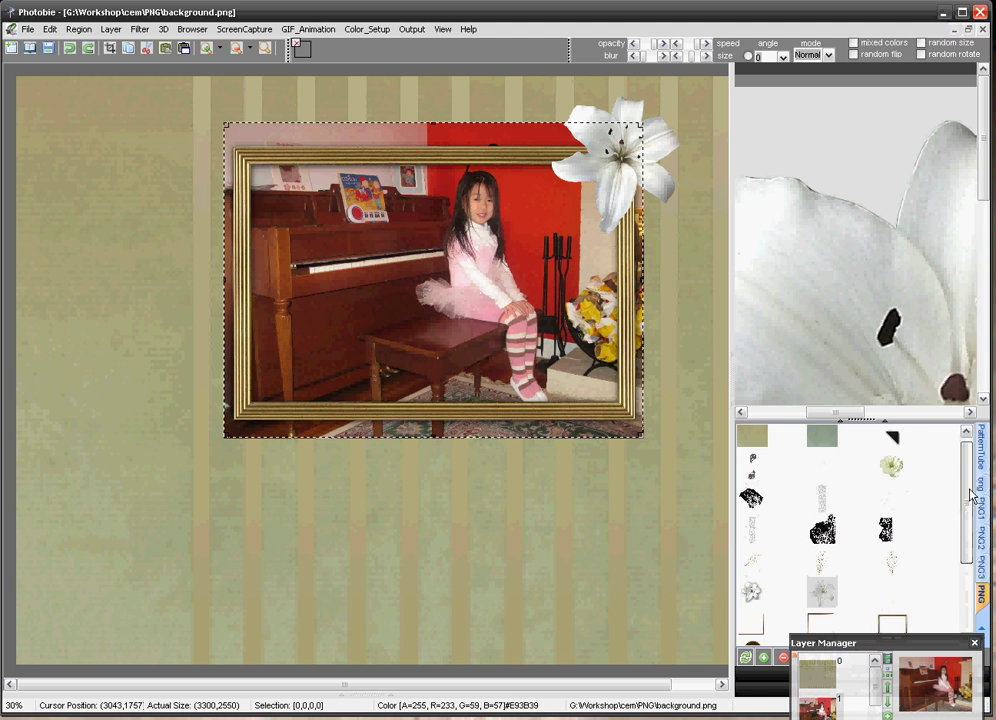
{"action": "left_click_drag", "start_coordinate": [968, 495], "coordinate": [968, 481]}
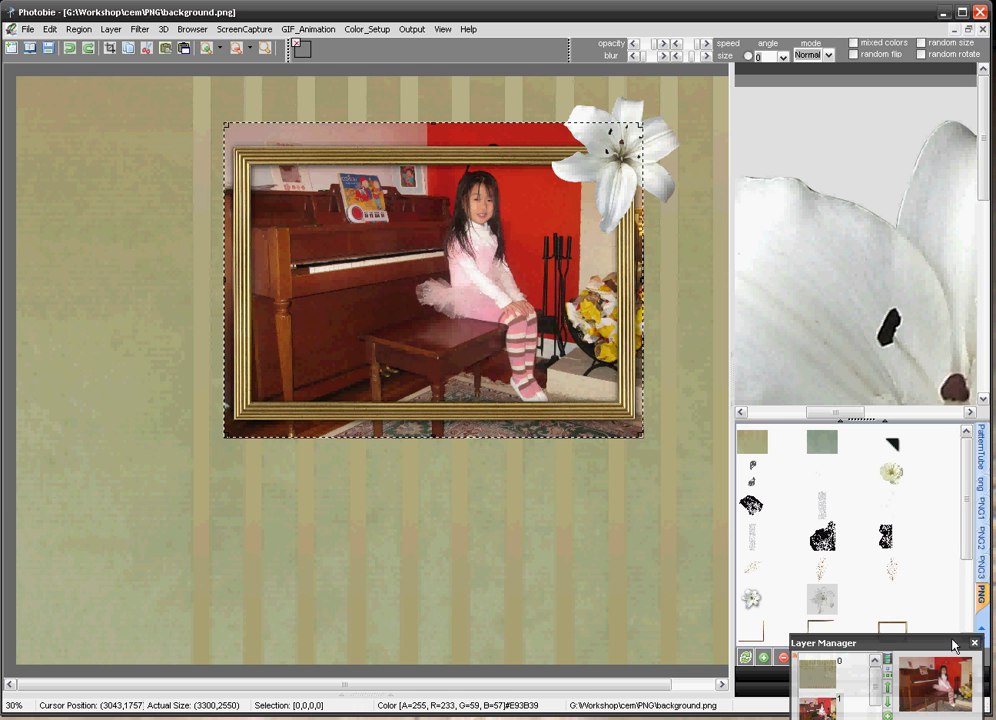
Bring the Layer Manager fully into view over the canvas and expand the Paint/Selection panel.
{"action": "left_click_drag", "start_coordinate": [953, 645], "coordinate": [691, 491]}
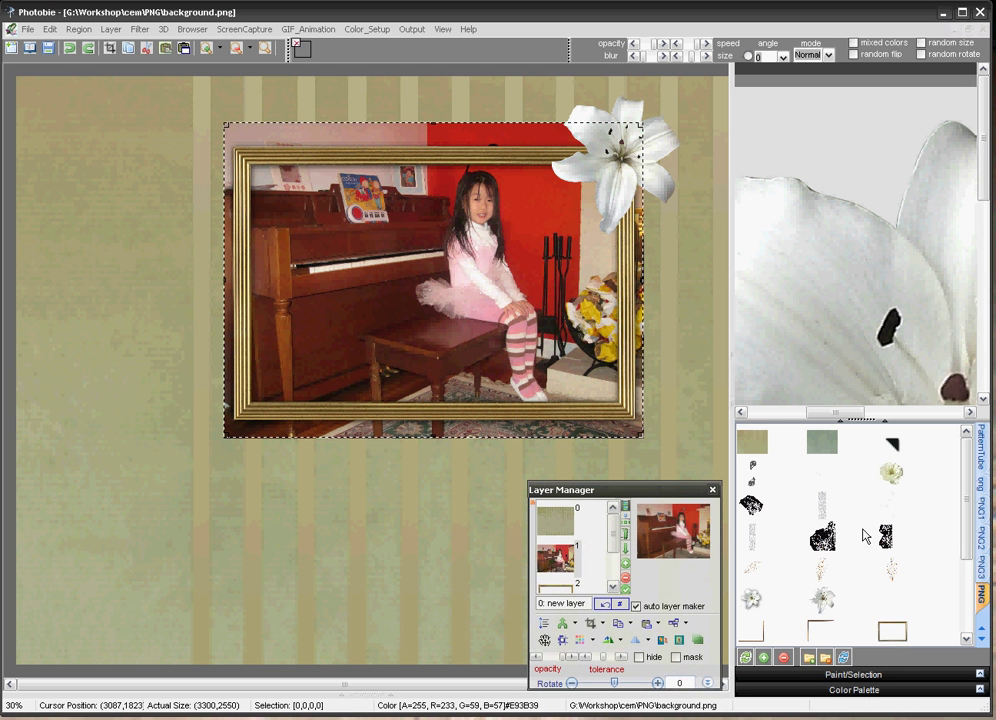
{"action": "left_click", "coordinate": [853, 674]}
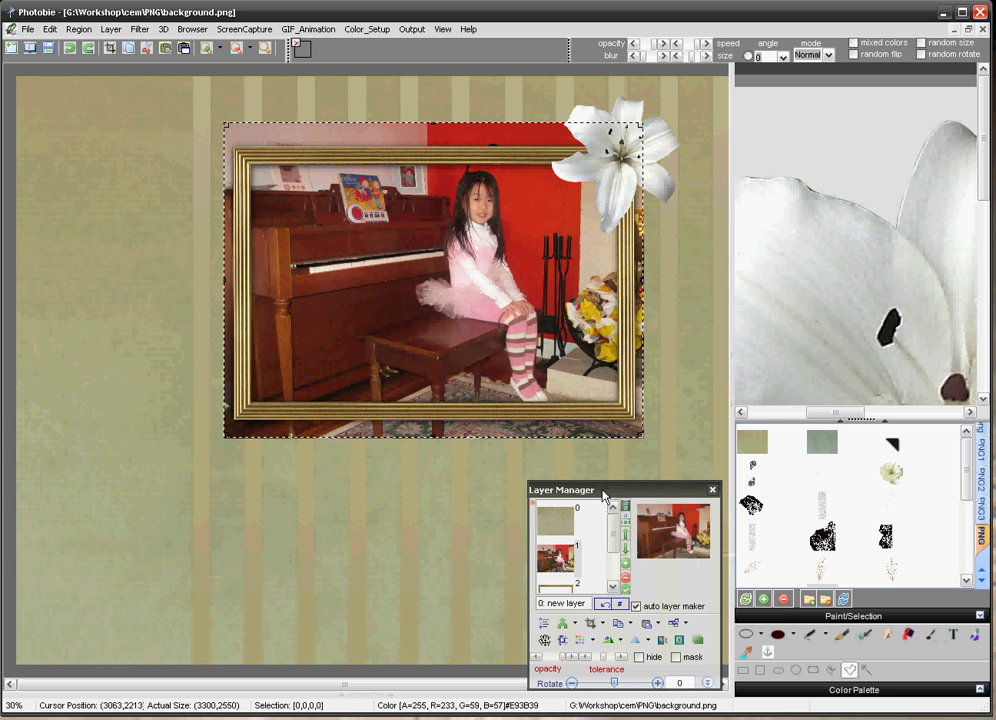
{"action": "left_click_drag", "start_coordinate": [602, 490], "coordinate": [602, 474]}
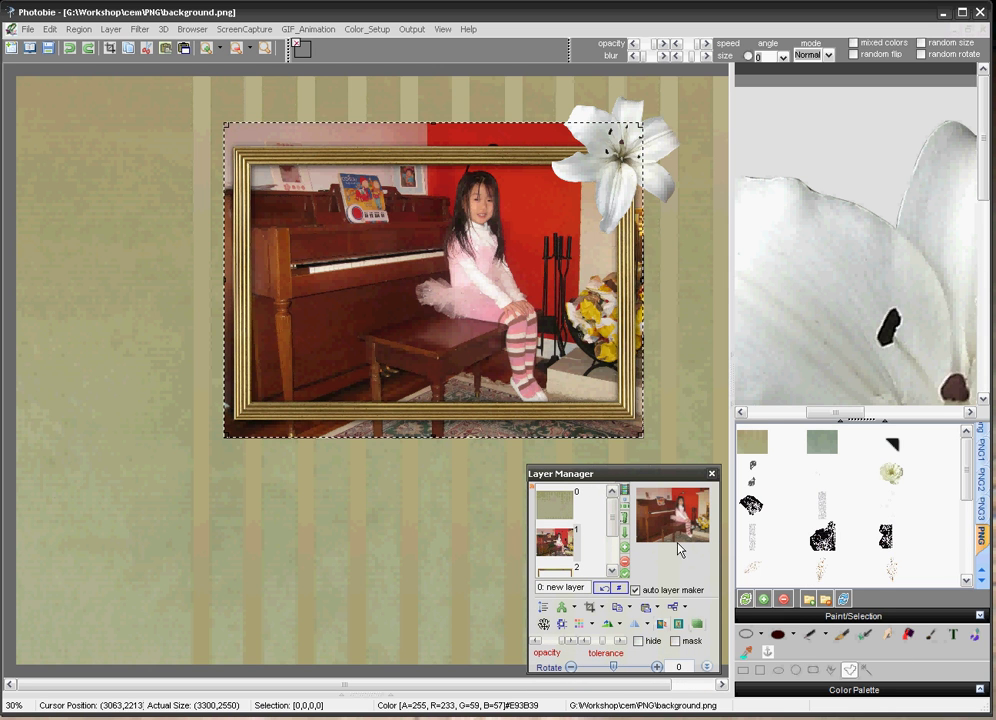